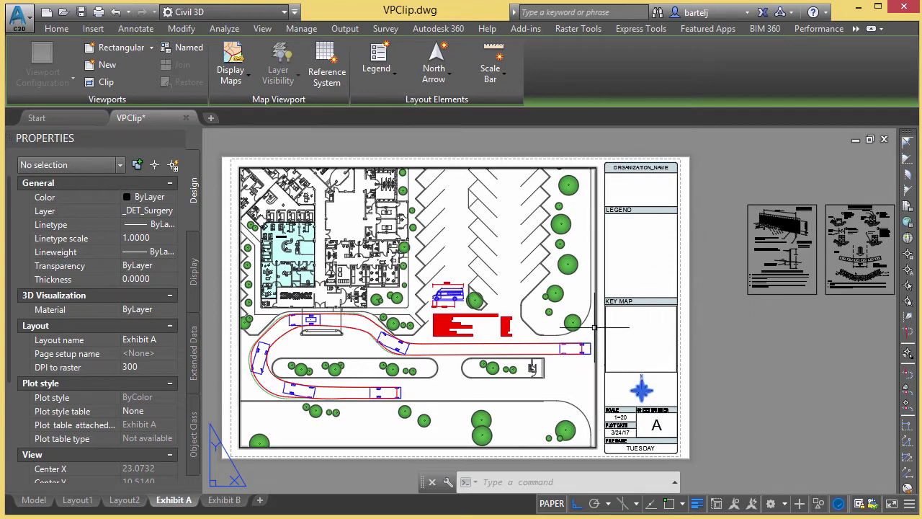
Step: Enter the plan viewport, return to paper space, and shift the sheet view slightly
double_click(529, 307)
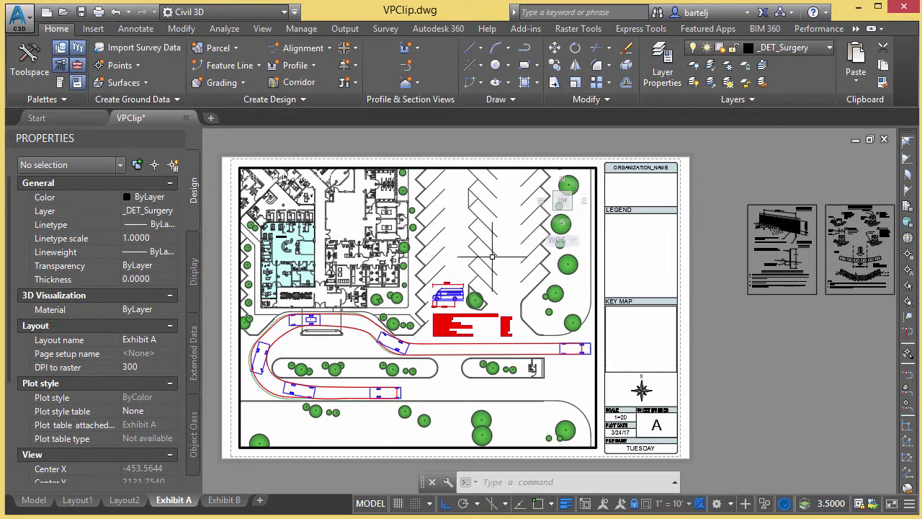
double_click(634, 268)
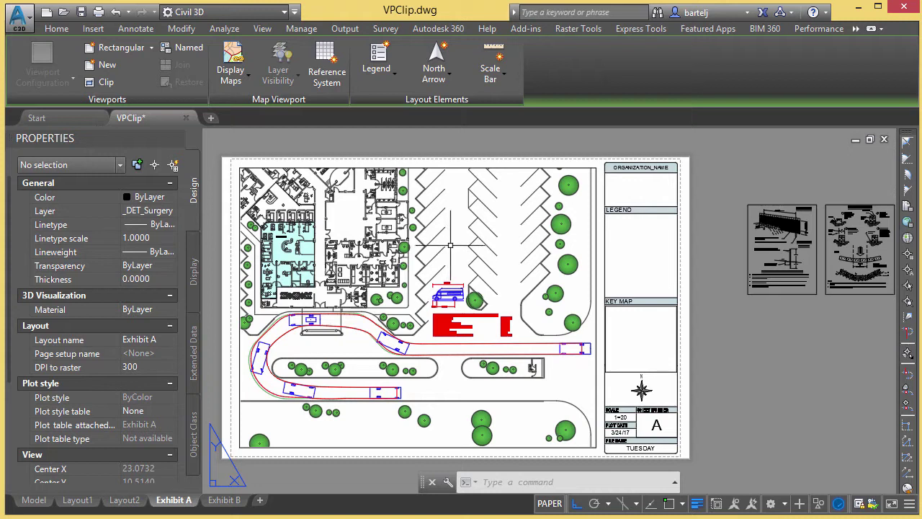
middle_drag(458, 240, 463, 233)
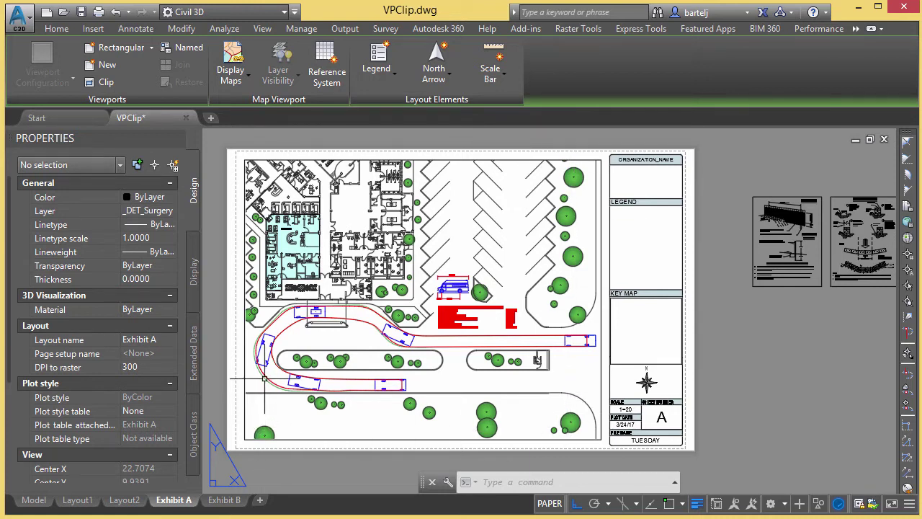
Step: Draw a closed polyline around the plan, excluding the upper-left building area
text(p)
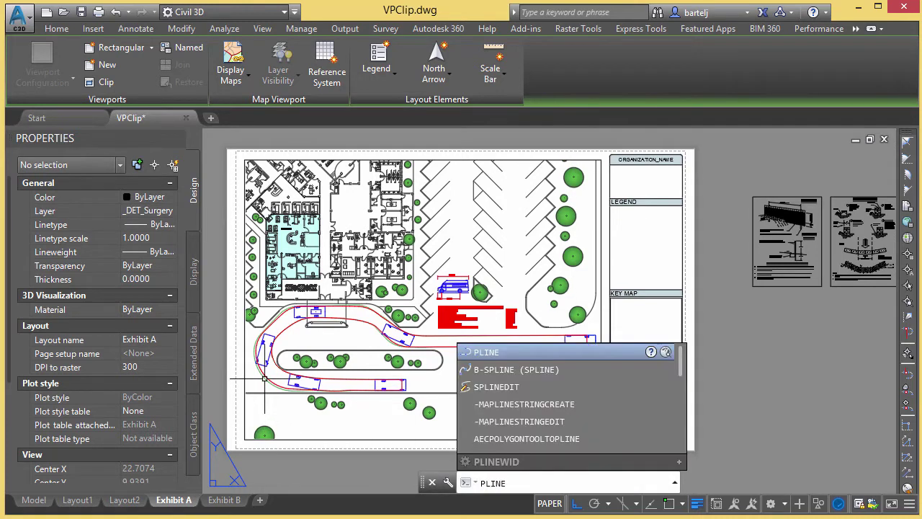
key(Return)
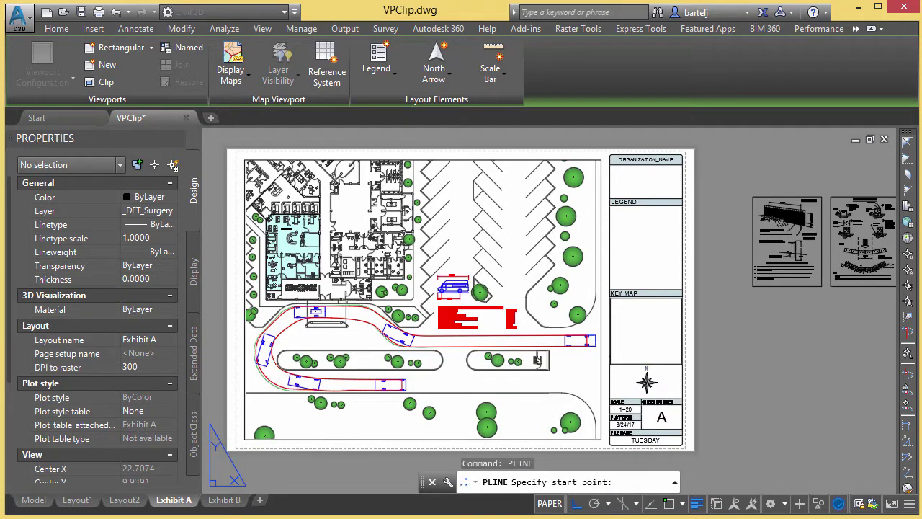
click(240, 442)
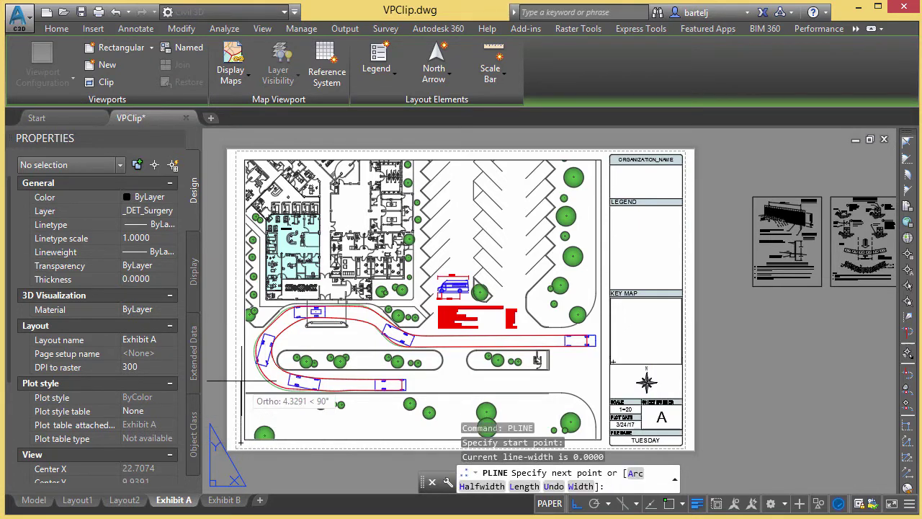
click(241, 293)
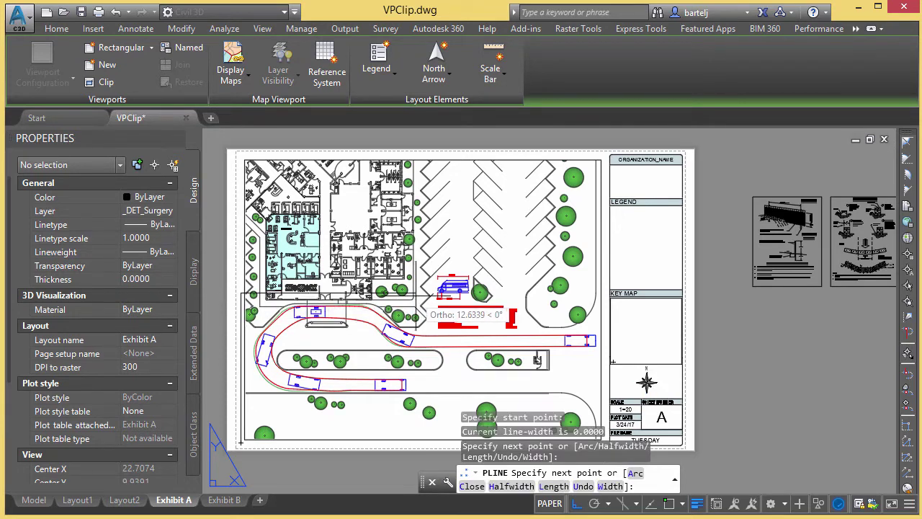
click(419, 310)
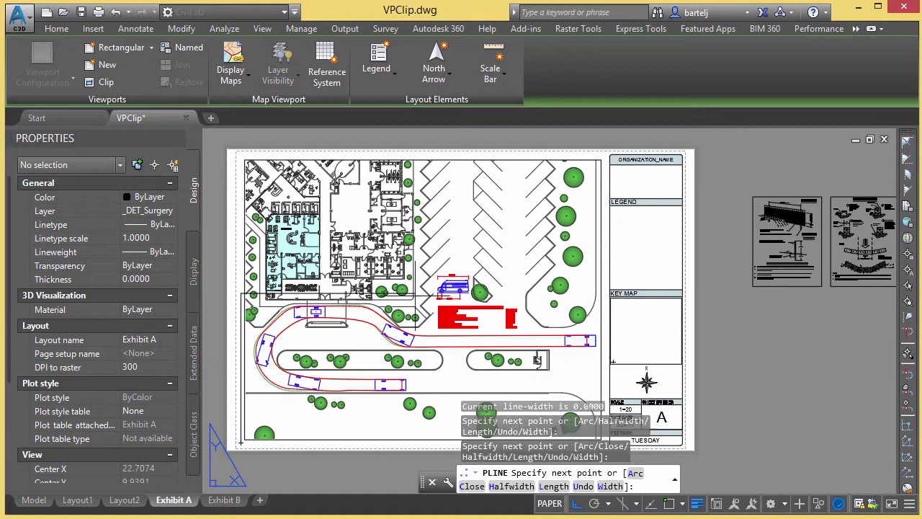
click(420, 157)
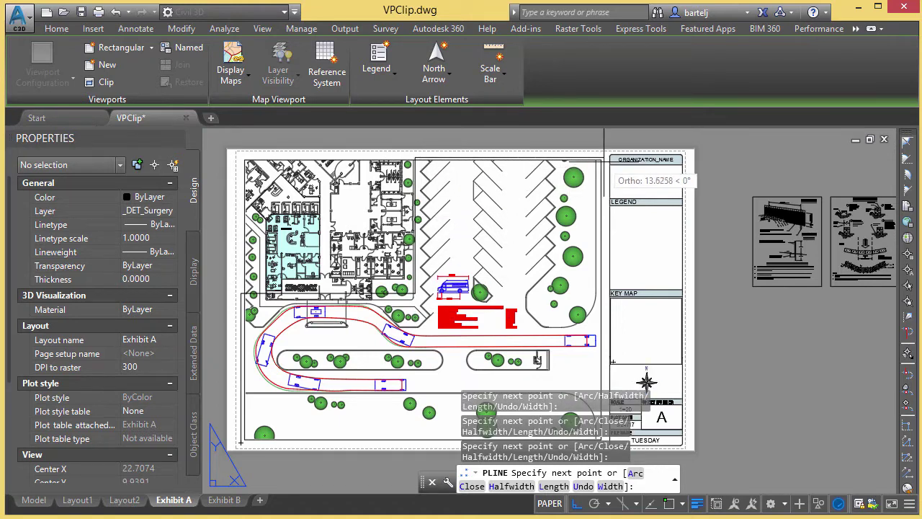
middle_drag(603, 427, 612, 322)
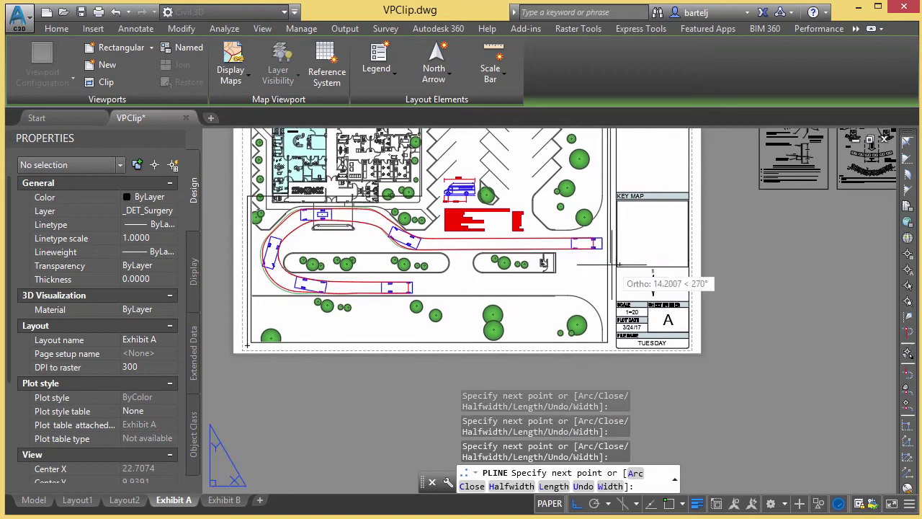
click(608, 344)
text(c)
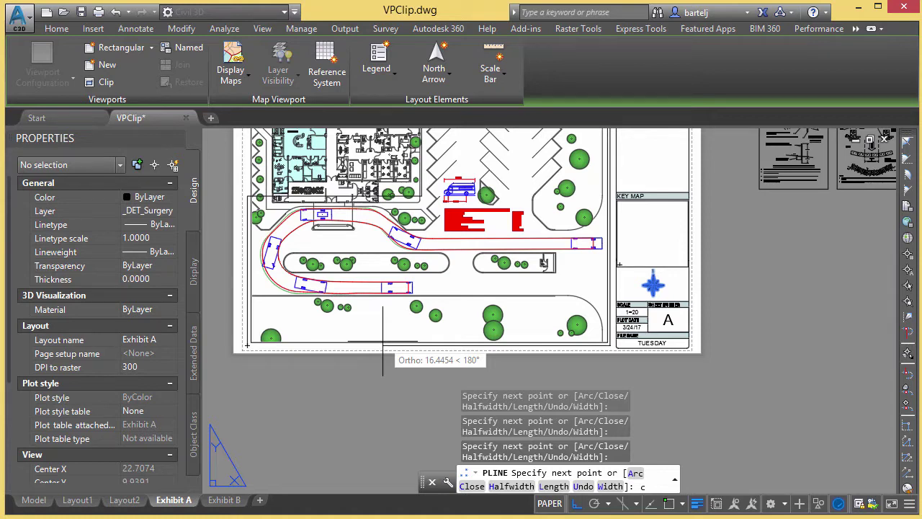
key(Return)
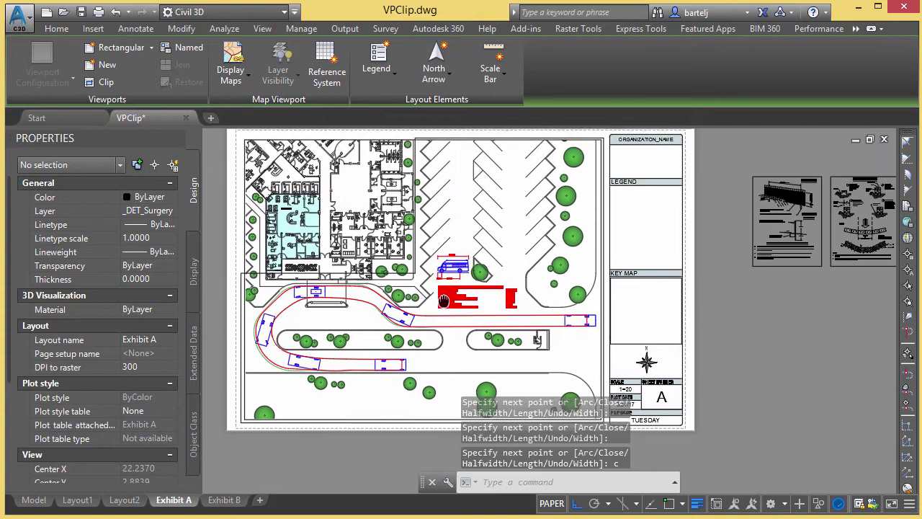
Step: Clip the main plan viewport with VPCLIP, using the new closed polyline as the boundary
middle_drag(441, 245, 458, 293)
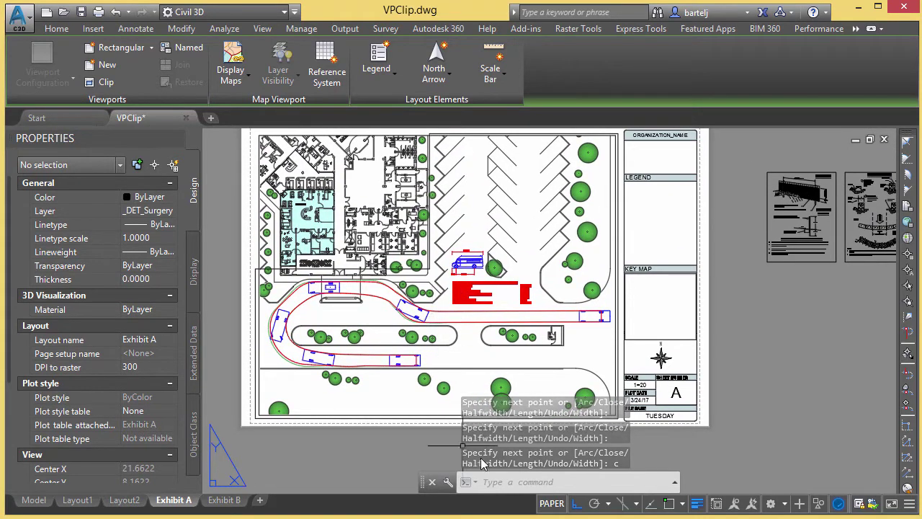
click(494, 483)
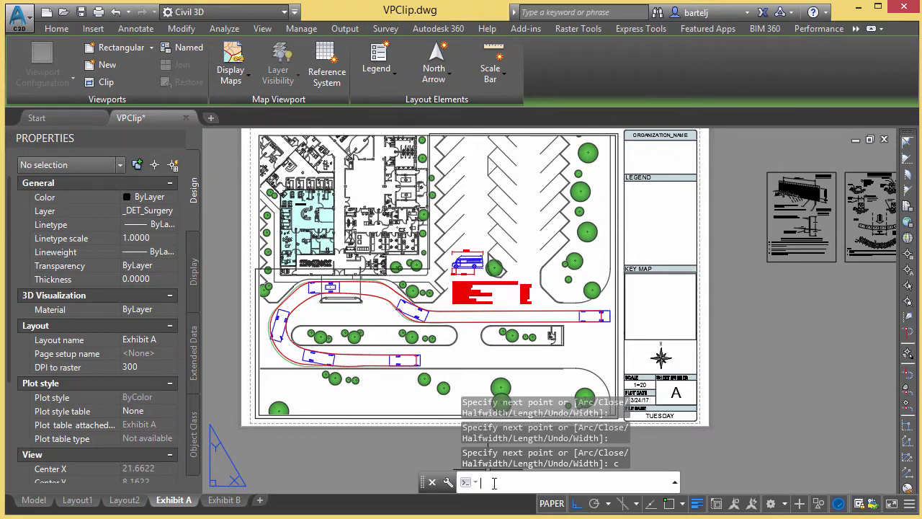
text(vp)
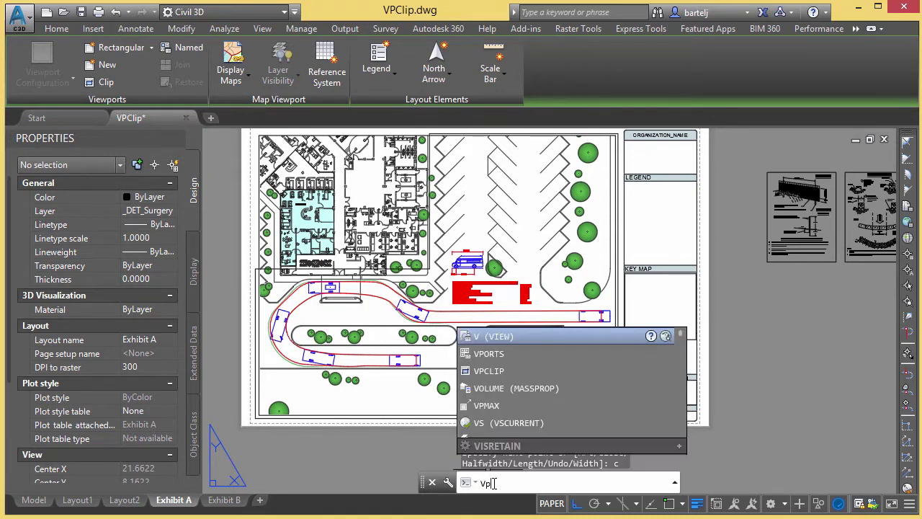
text(clip)
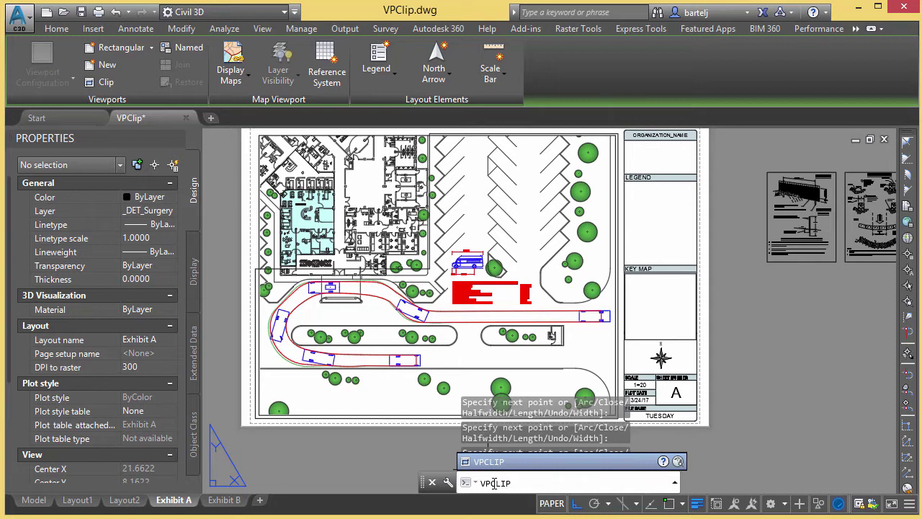
key(Return)
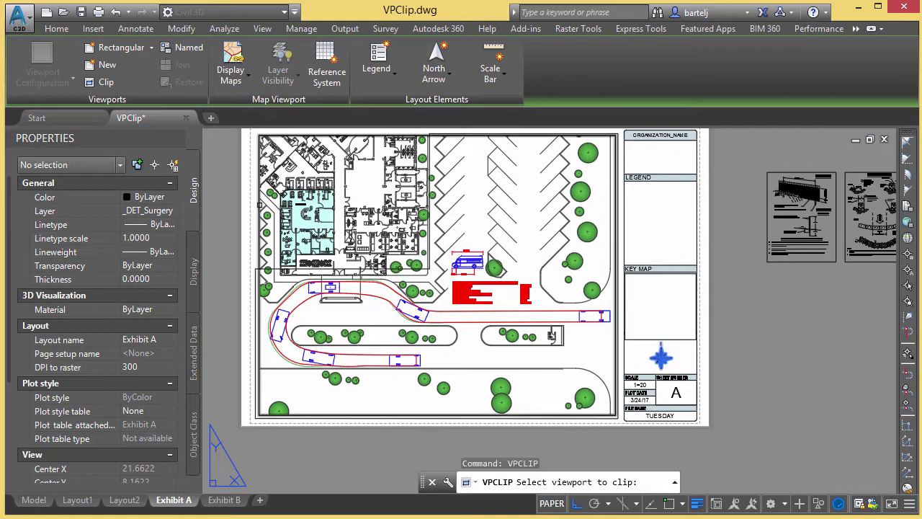
click(259, 205)
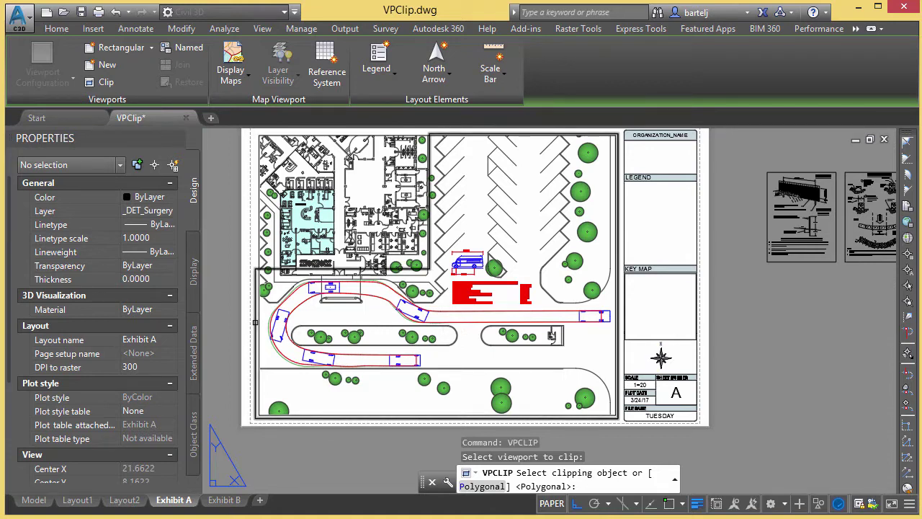
click(255, 322)
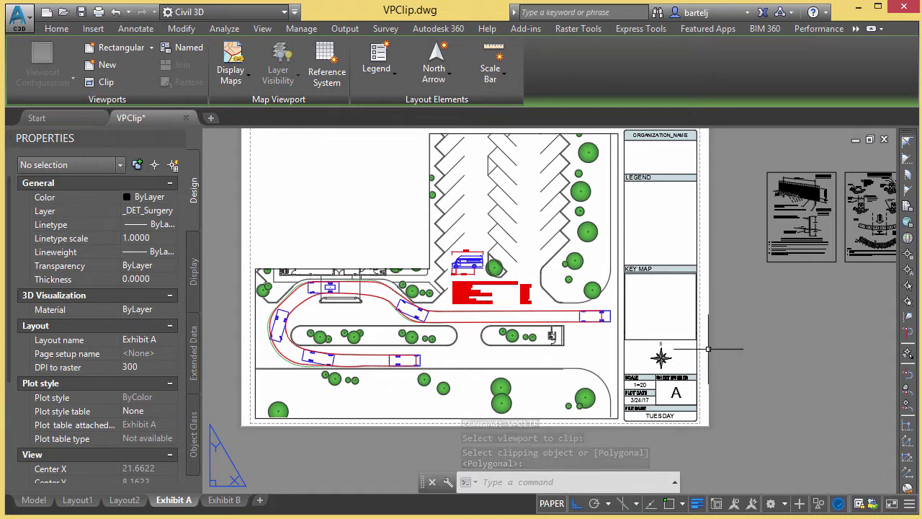
Step: Start a move and window-select the two detail viewports beside the sheet
middle_drag(763, 344, 746, 360)
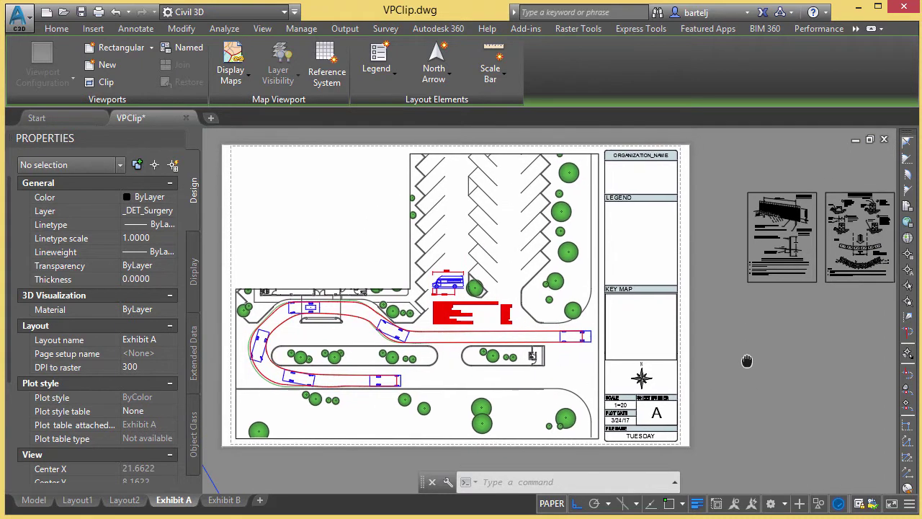
text(m)
key(Return)
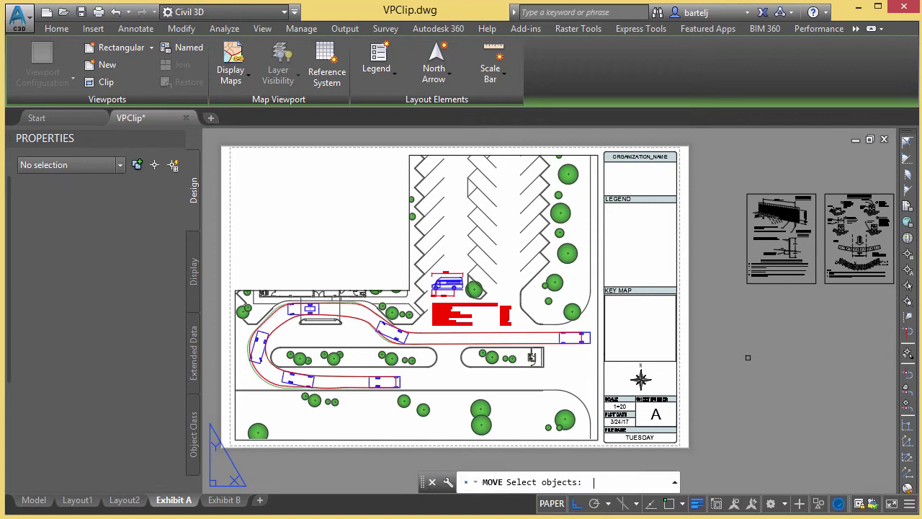
text(w)
key(Return)
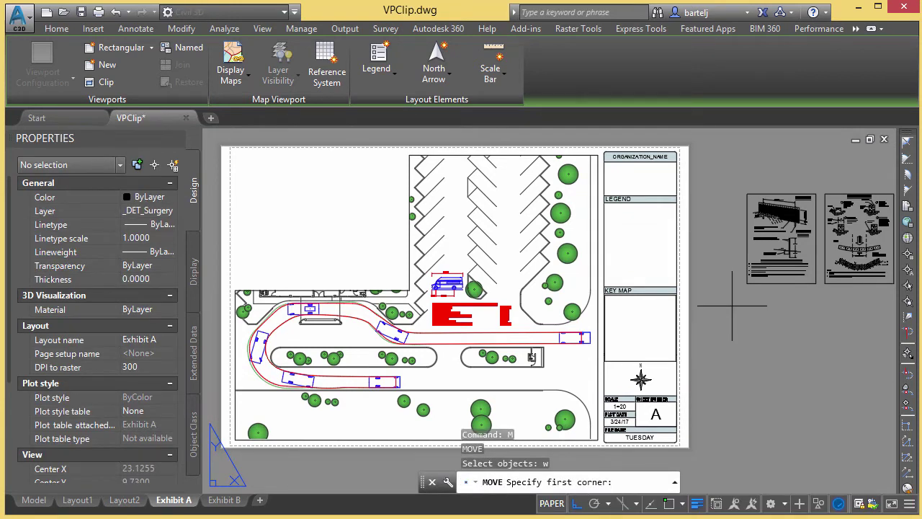
click(732, 305)
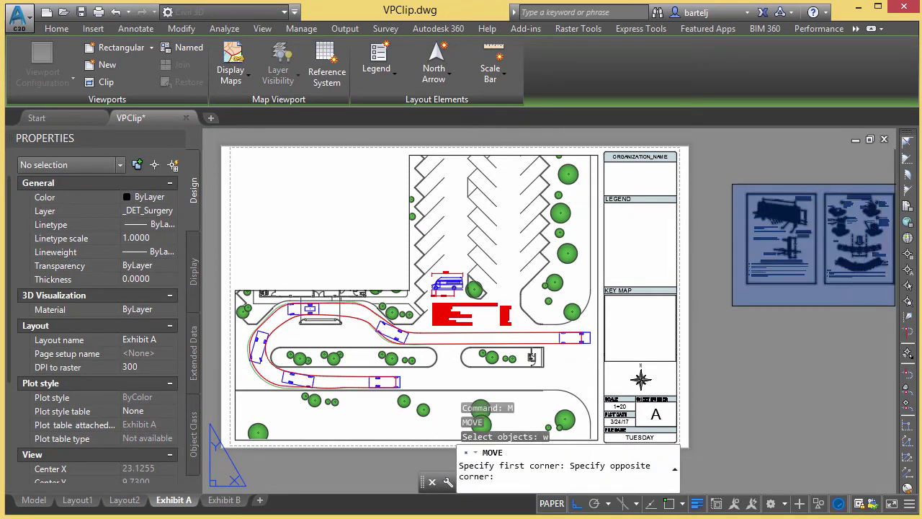
click(894, 184)
key(Return)
Step: Place the detail viewports in the sheet's upper-left corner with Ortho off
click(823, 222)
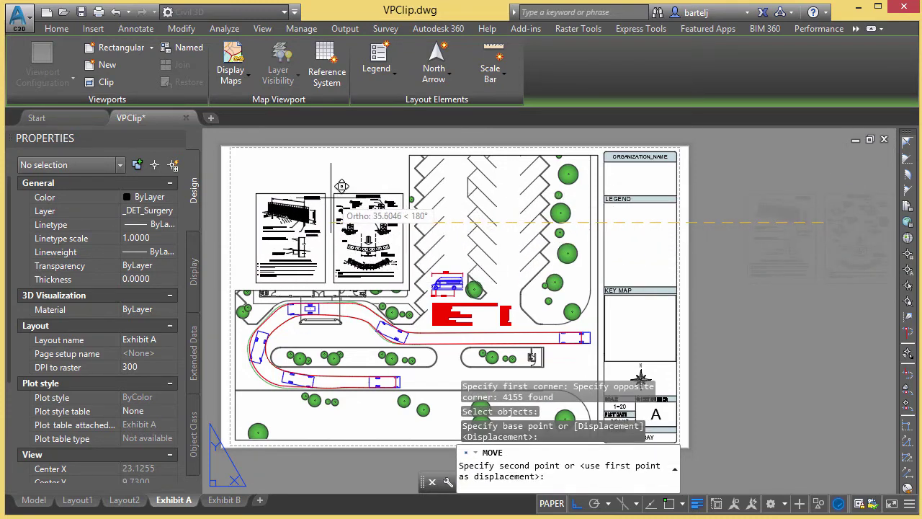
key(F8)
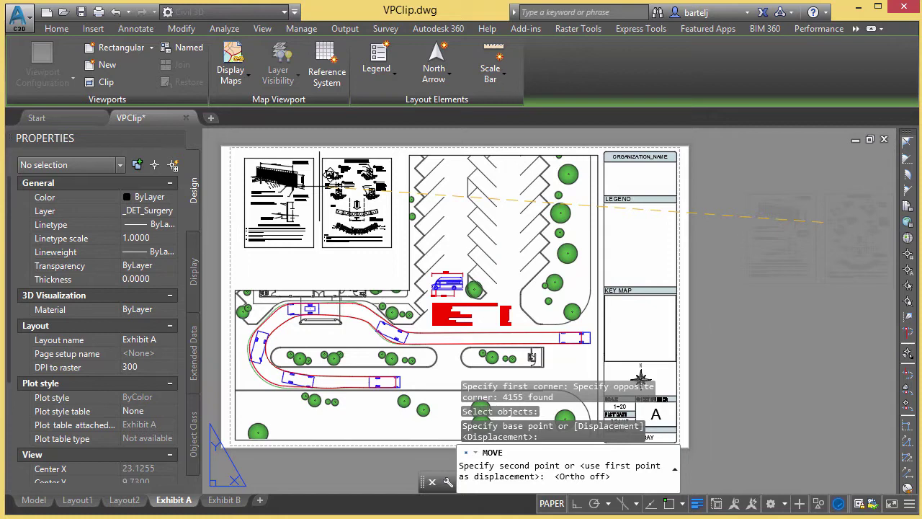
click(330, 175)
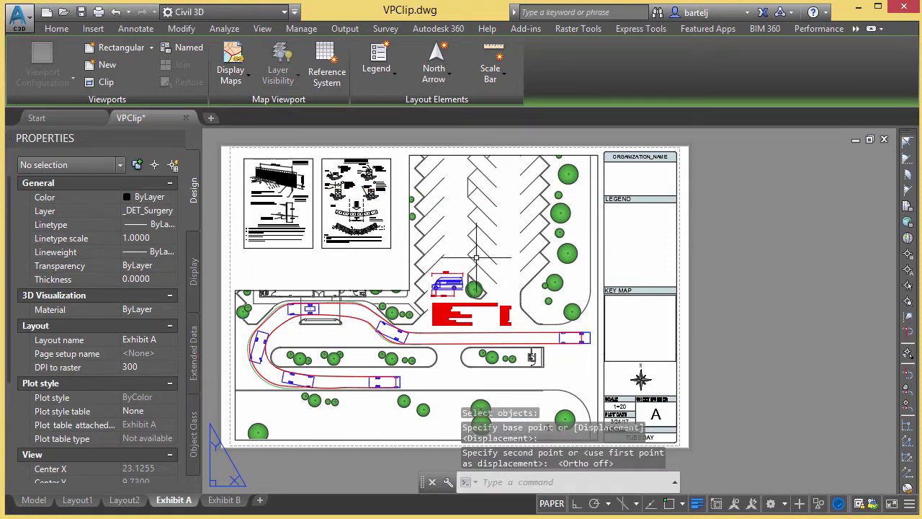
middle_drag(477, 253, 562, 255)
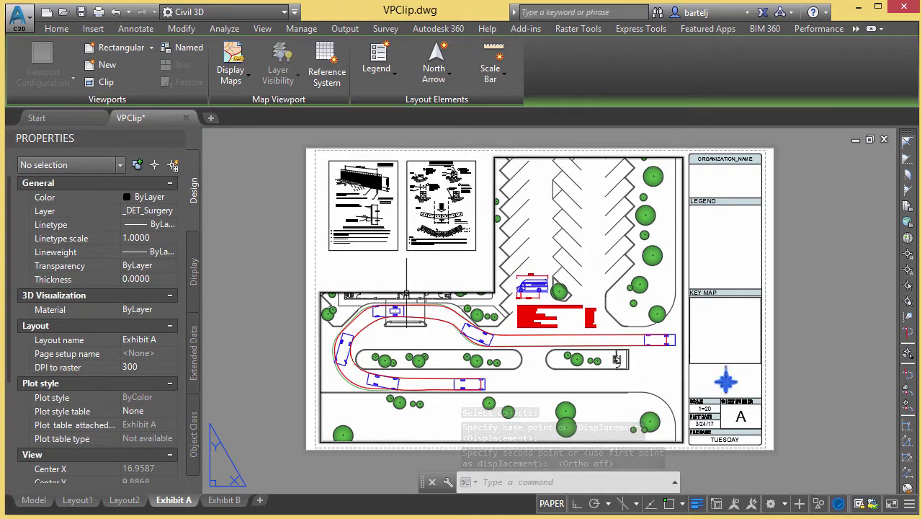
click(406, 293)
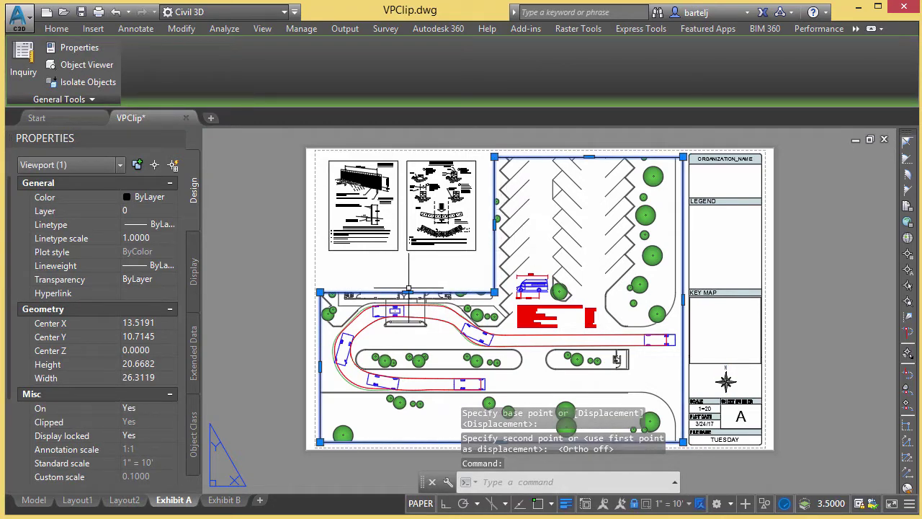
Step: With Ortho on, stretch the plan viewport's top edge up and inner edge left to reveal the building
click(407, 293)
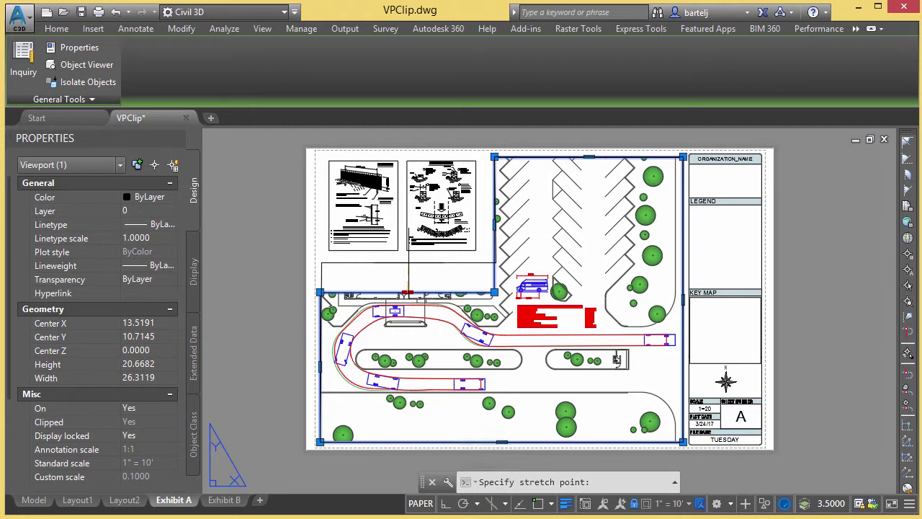
key(F8)
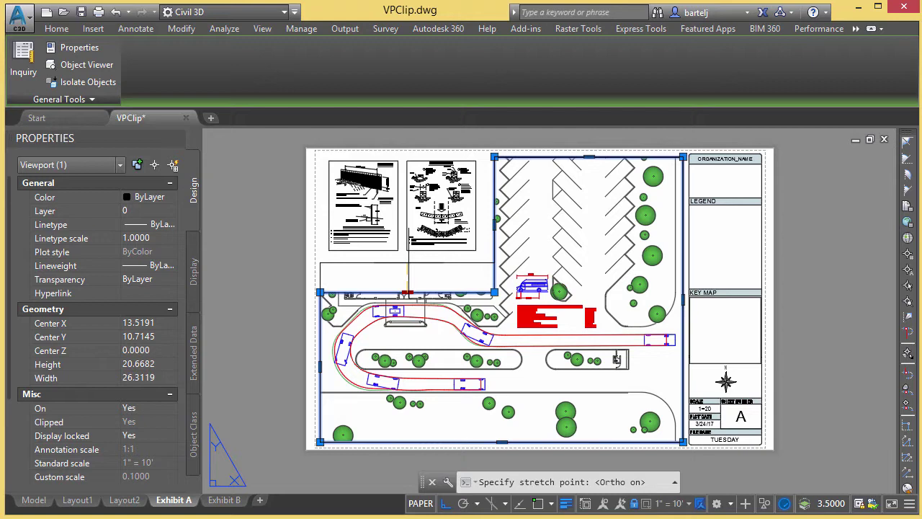
click(408, 262)
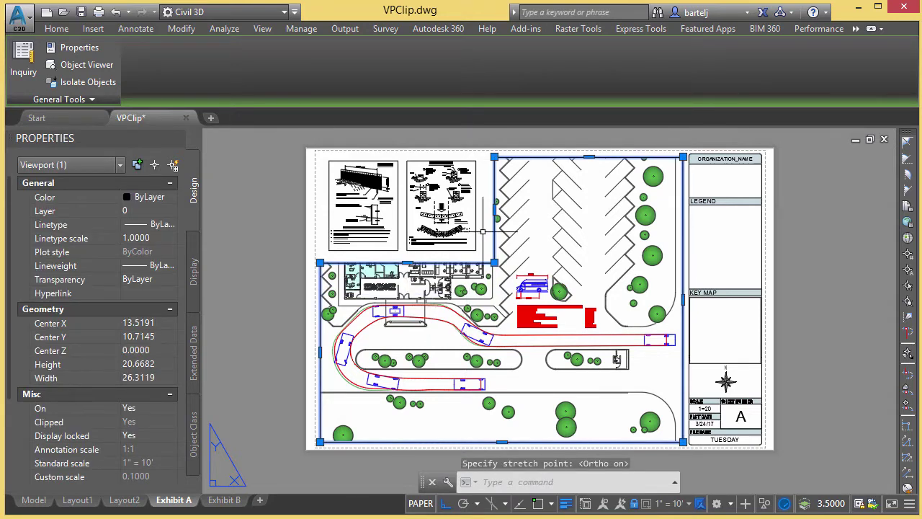
click(494, 209)
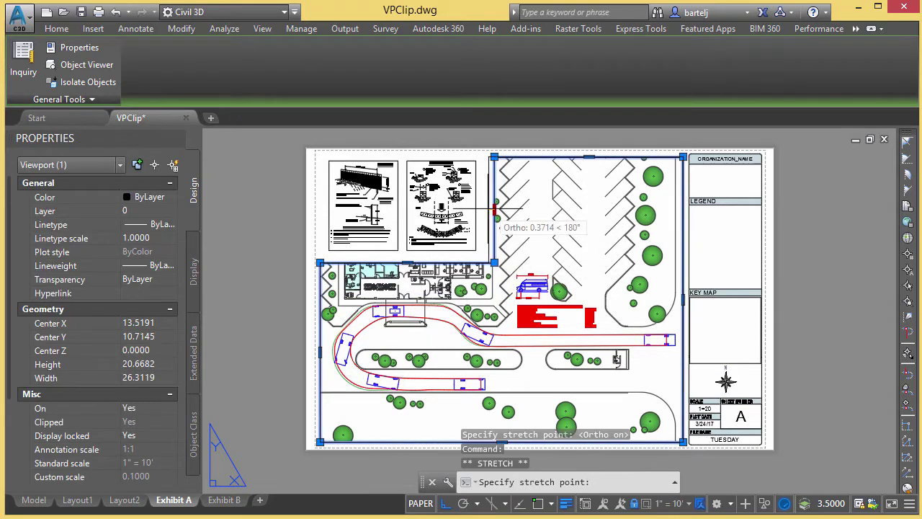
click(486, 227)
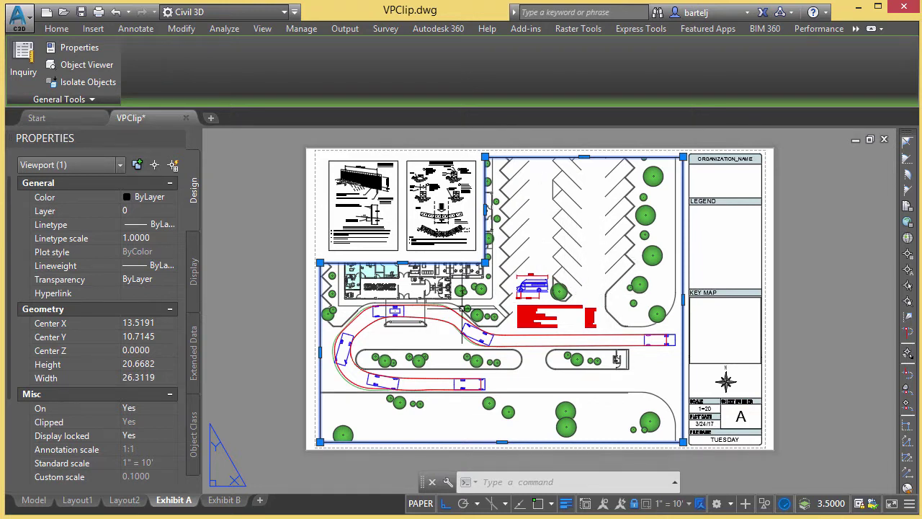
click(280, 322)
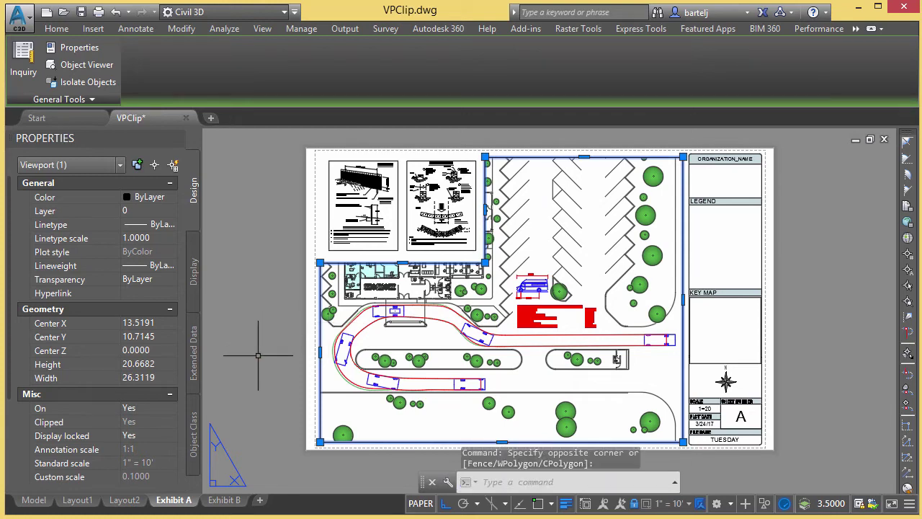
key(Escape)
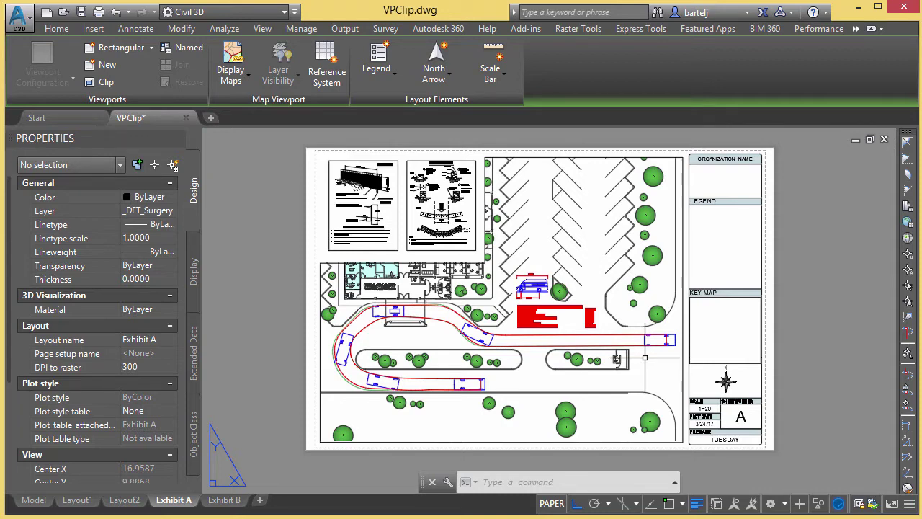
Step: Switch to the Exhibit B layout showing the building, parking and road plan
click(225, 500)
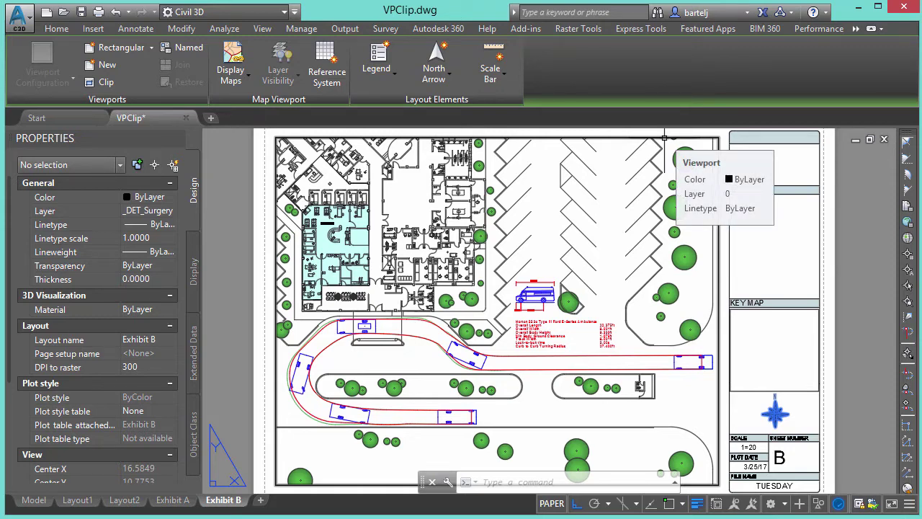
Step: Pull the Exhibit B plan viewport's top edge down to crop the plan
click(664, 137)
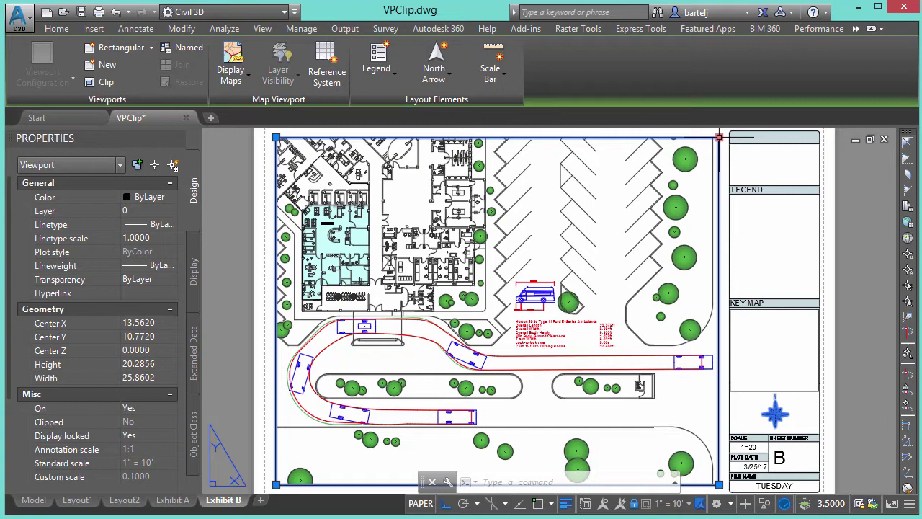
click(718, 136)
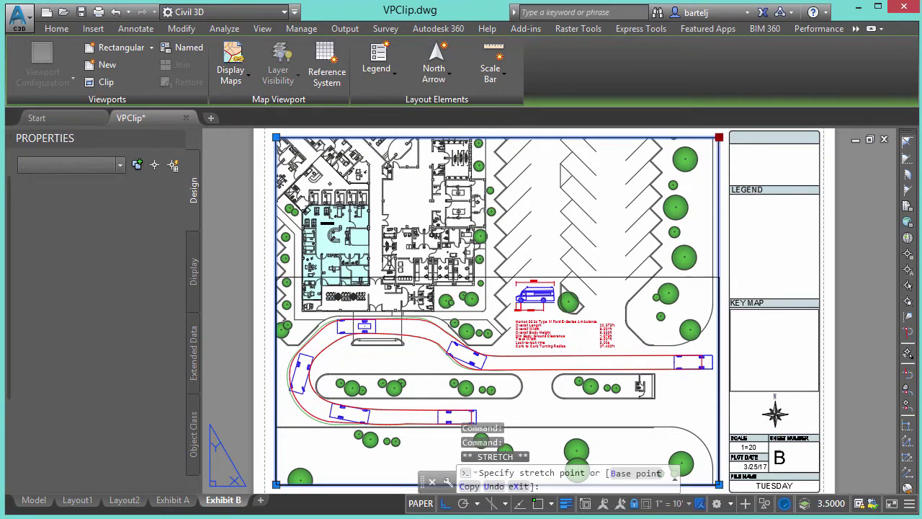
click(719, 277)
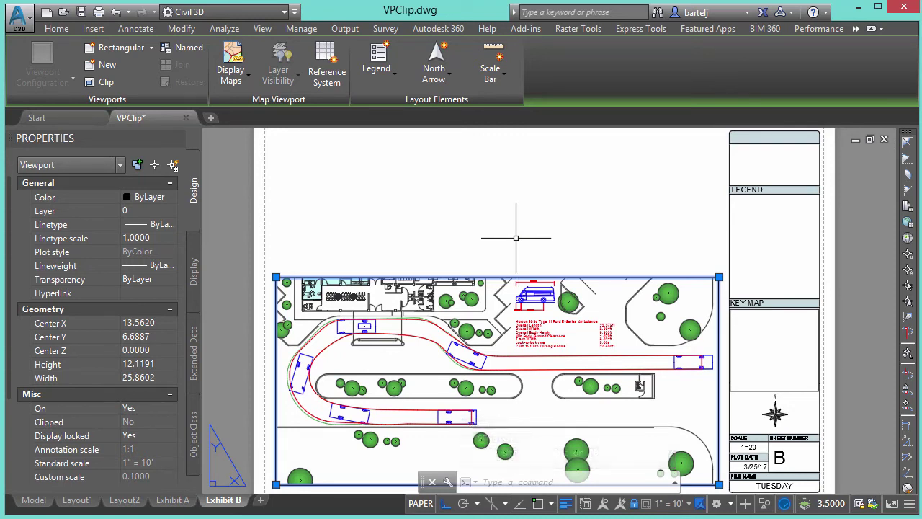
Step: Copy the plan viewport and place the copy above the original plan
text(copy)
key(Return)
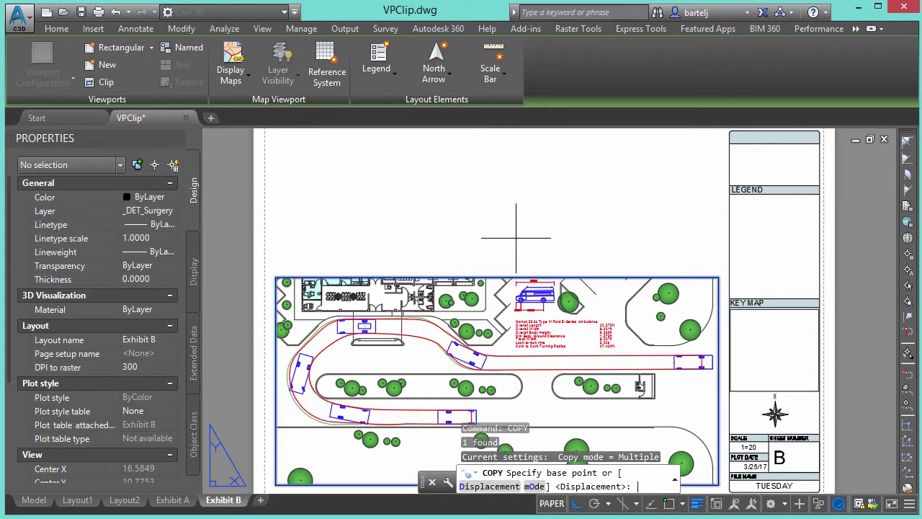
key(Escape)
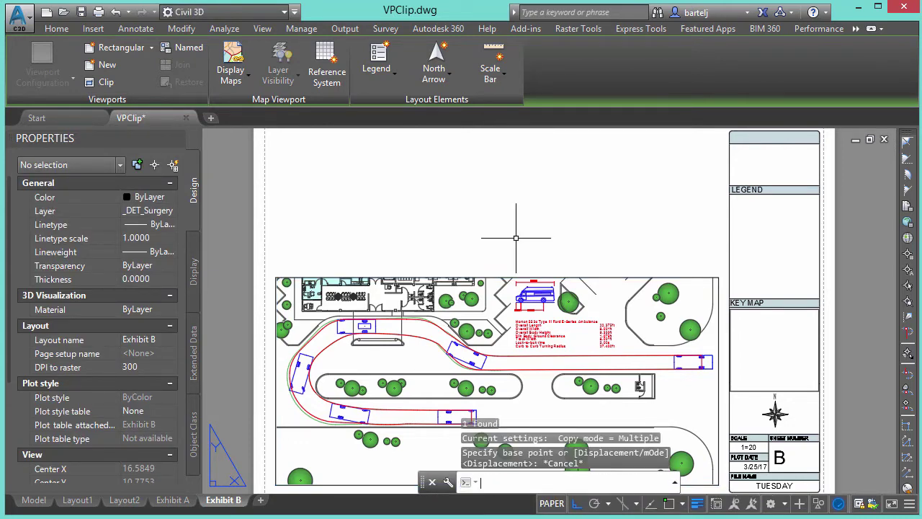
text(co)
key(Return)
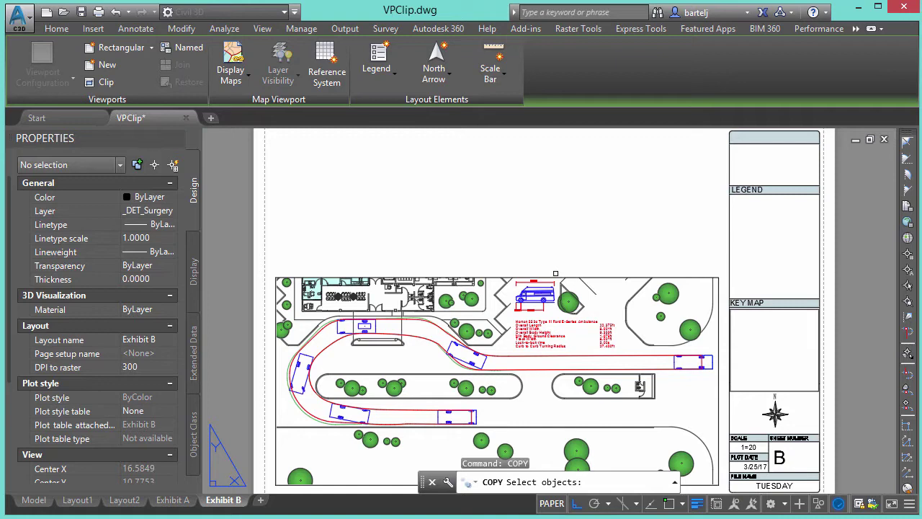
click(555, 273)
key(Return)
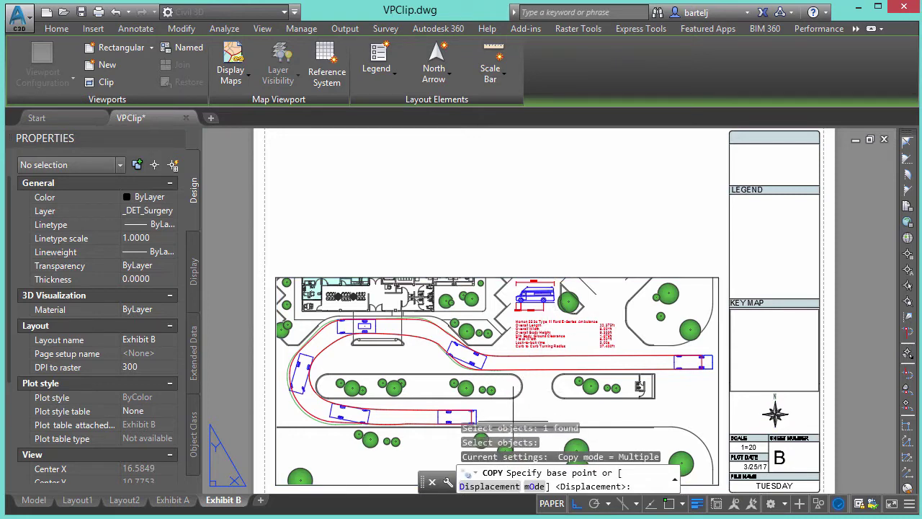
click(411, 448)
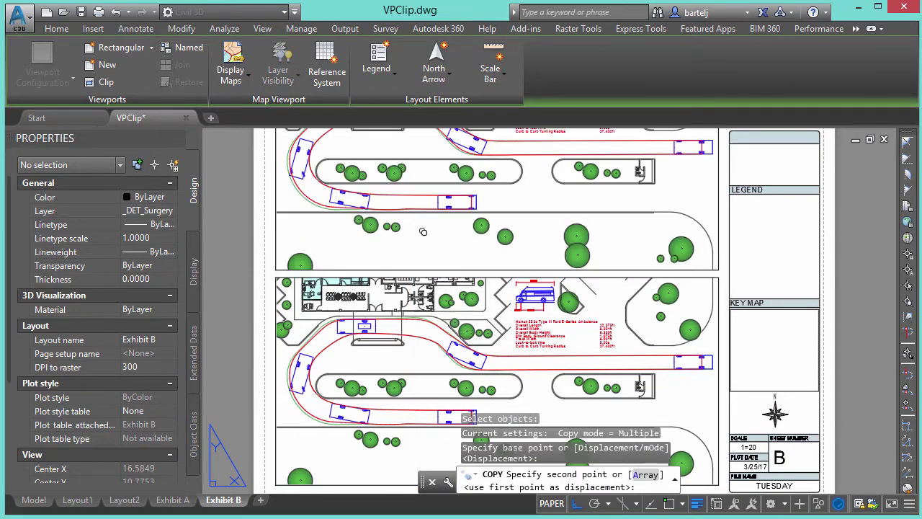
scroll(438, 234, down, 2)
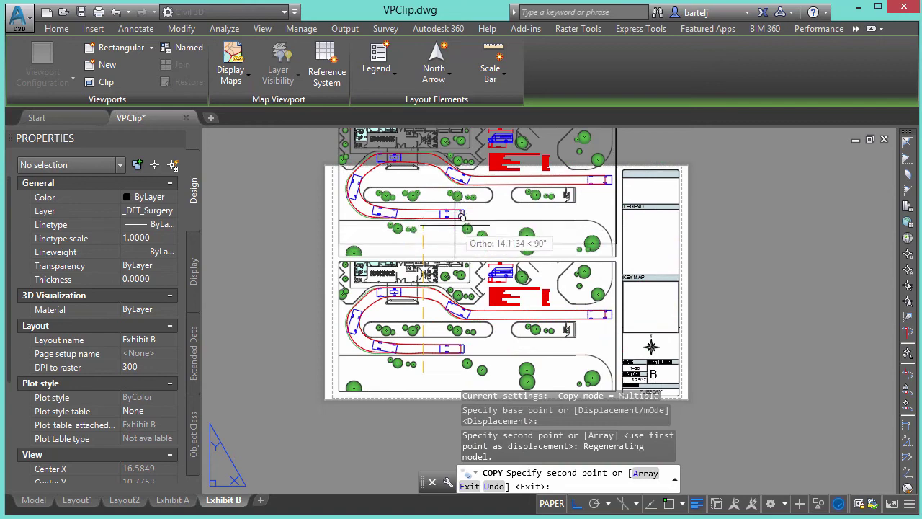
middle_drag(473, 220, 475, 245)
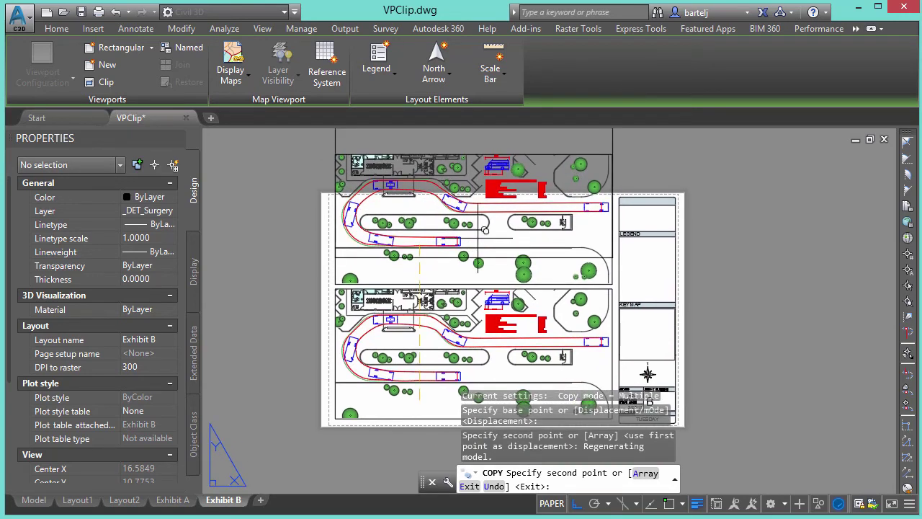
key(Escape)
Step: Shrink the viewport copy by lowering its top edge and pulling its right edge in
click(576, 154)
click(612, 154)
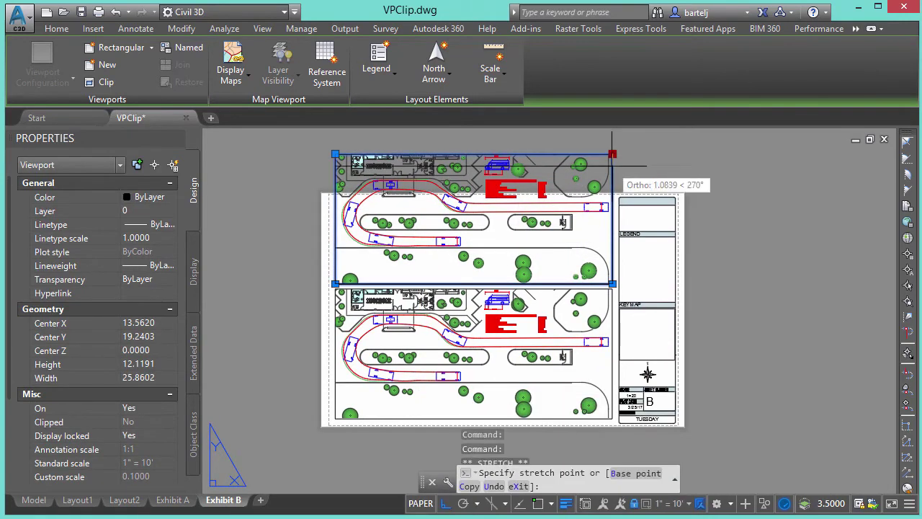
click(612, 207)
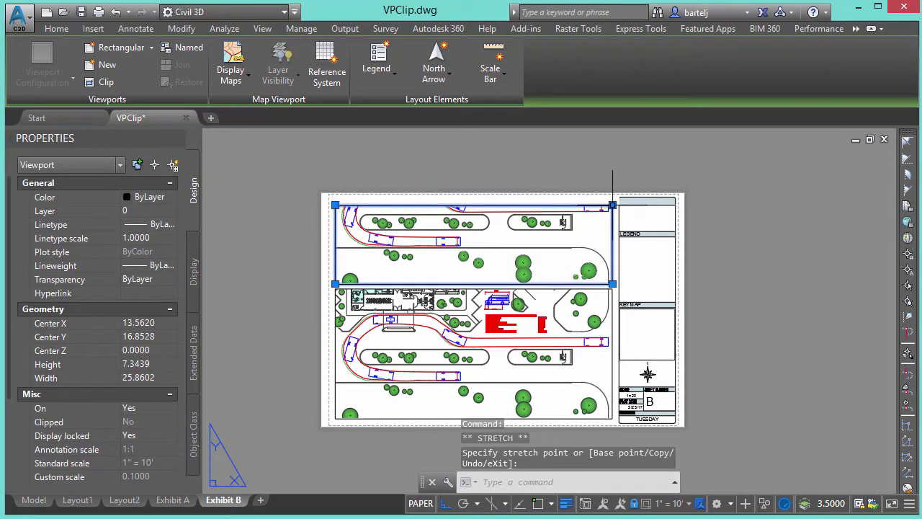
click(612, 206)
click(482, 205)
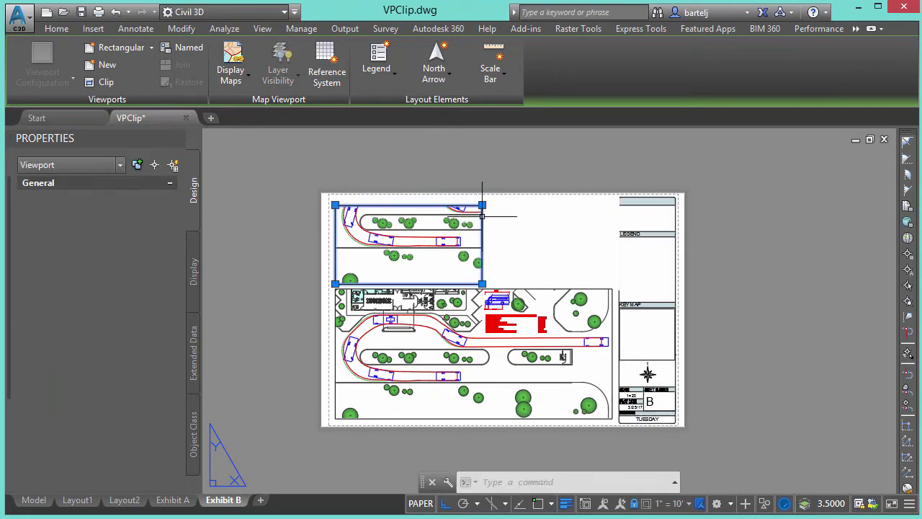
key(Escape)
key(Escape)
scroll(357, 235, up, 2)
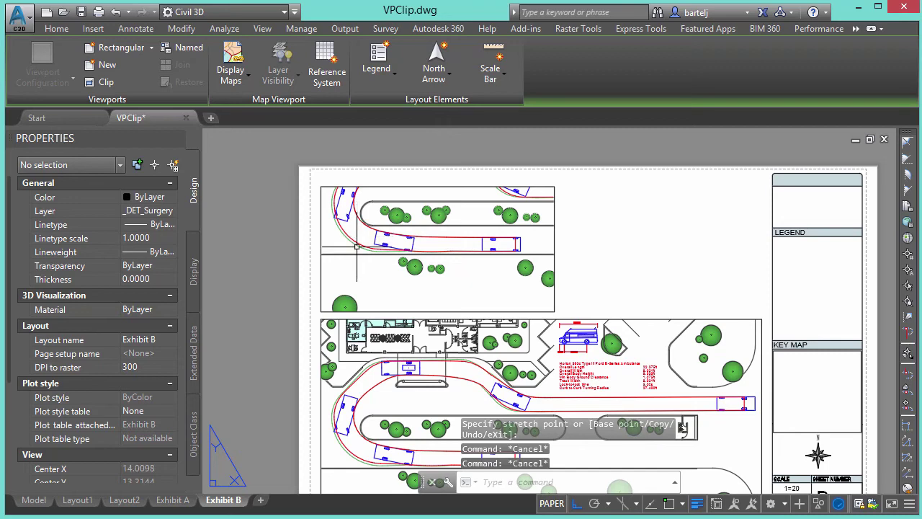
Step: Unlock the display of the top detail viewport
double_click(419, 242)
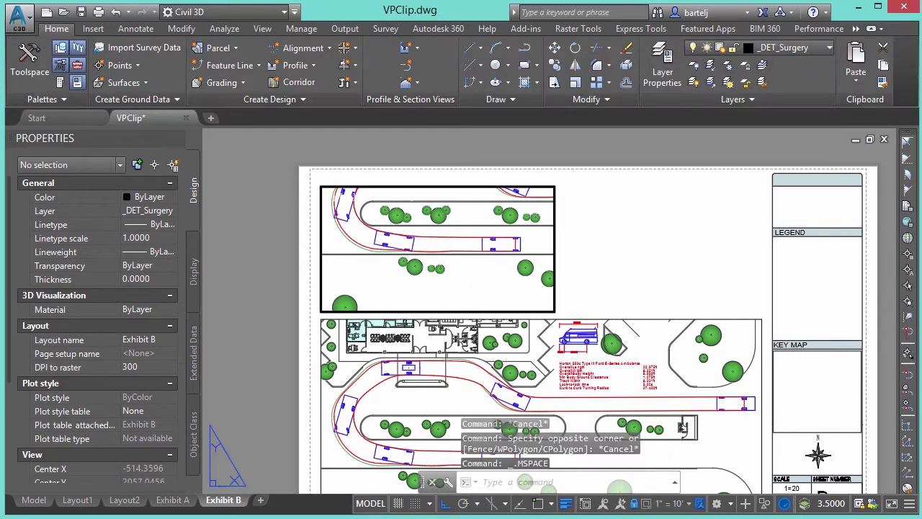
scroll(454, 207, down, 1)
scroll(454, 206, up, 1)
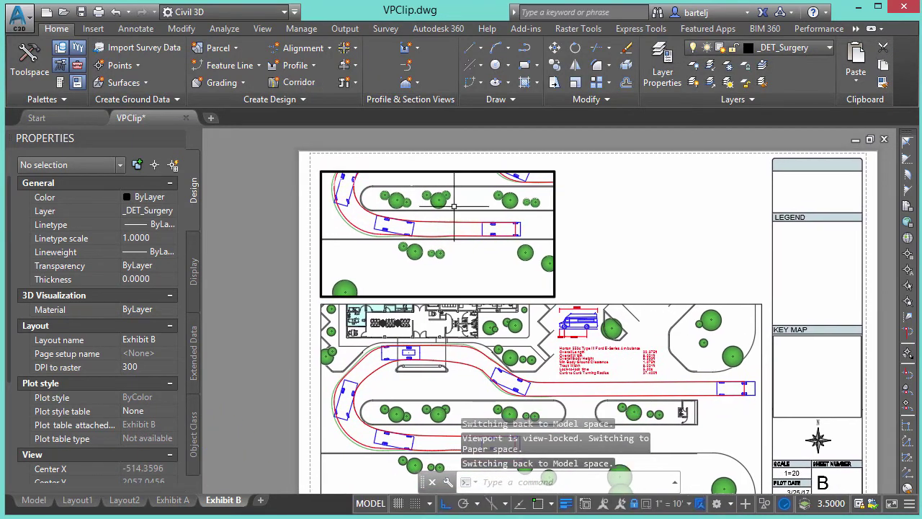
double_click(317, 252)
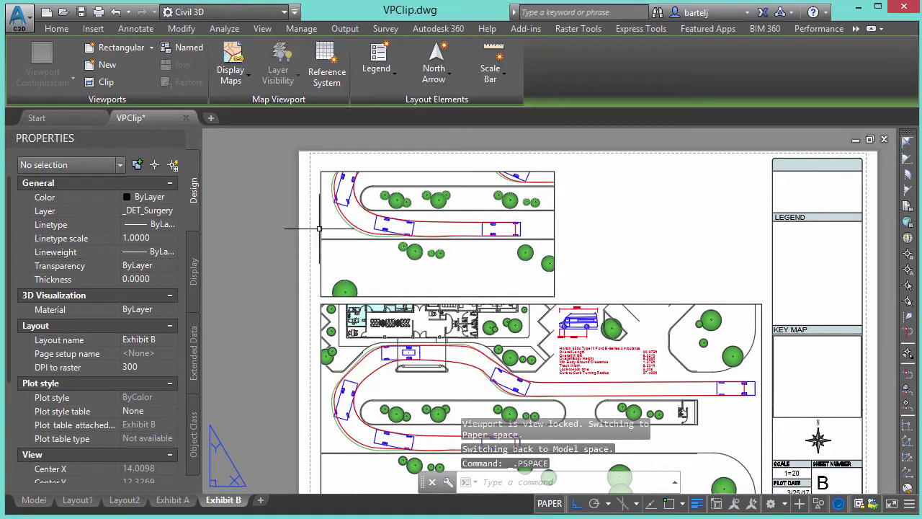
click(320, 227)
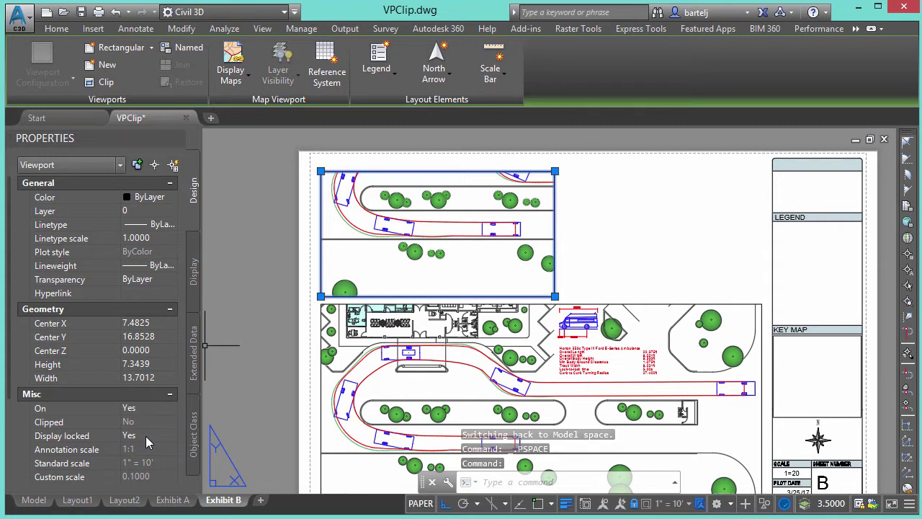
click(161, 438)
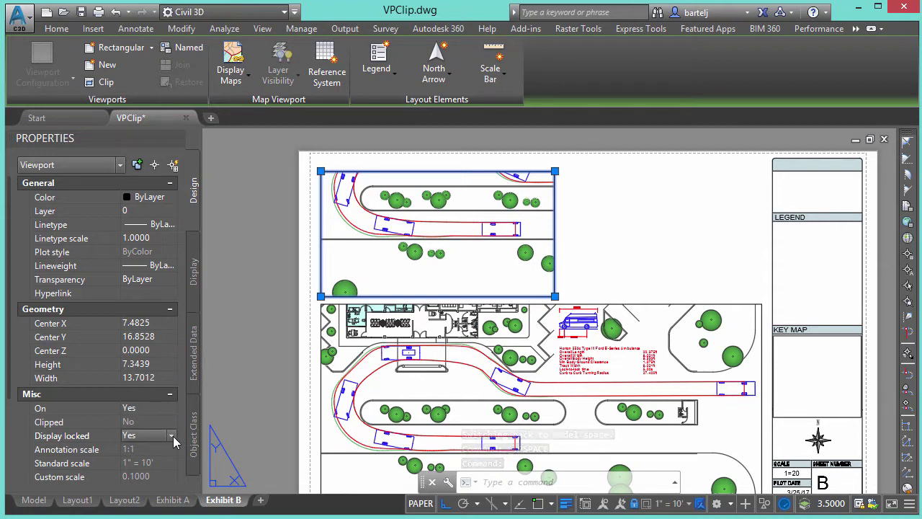
click(171, 436)
click(155, 460)
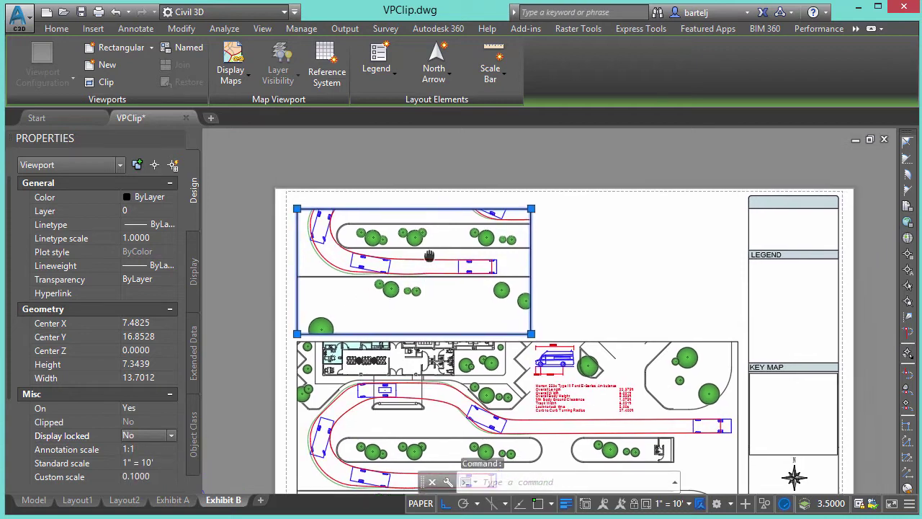
Step: Pan and zoom the detail viewport onto the parked vehicles, then return to paper space
double_click(457, 226)
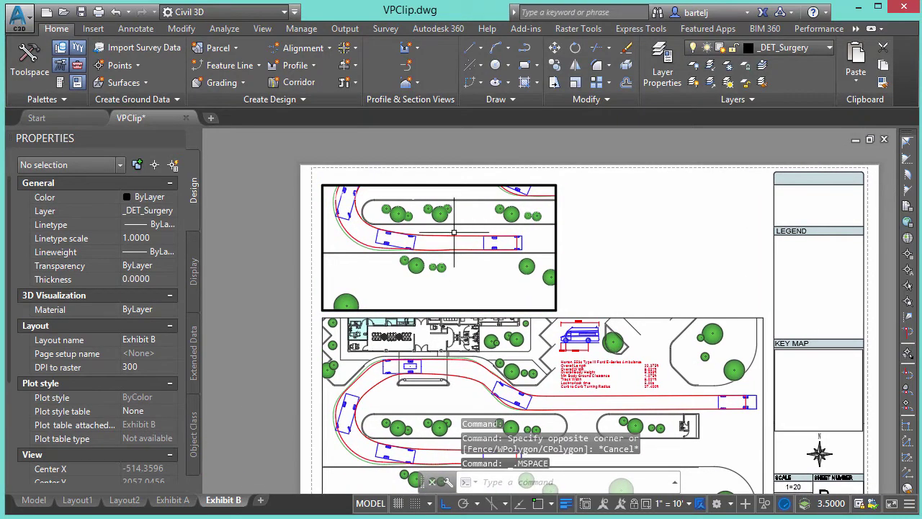
middle_drag(457, 226, 448, 265)
scroll(443, 252, up, 3)
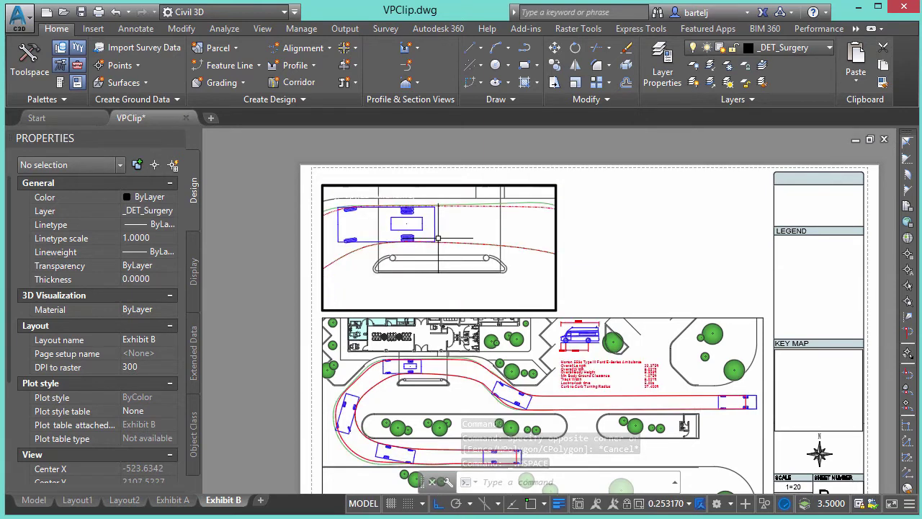
scroll(443, 243, up, 3)
middle_drag(451, 249, 448, 247)
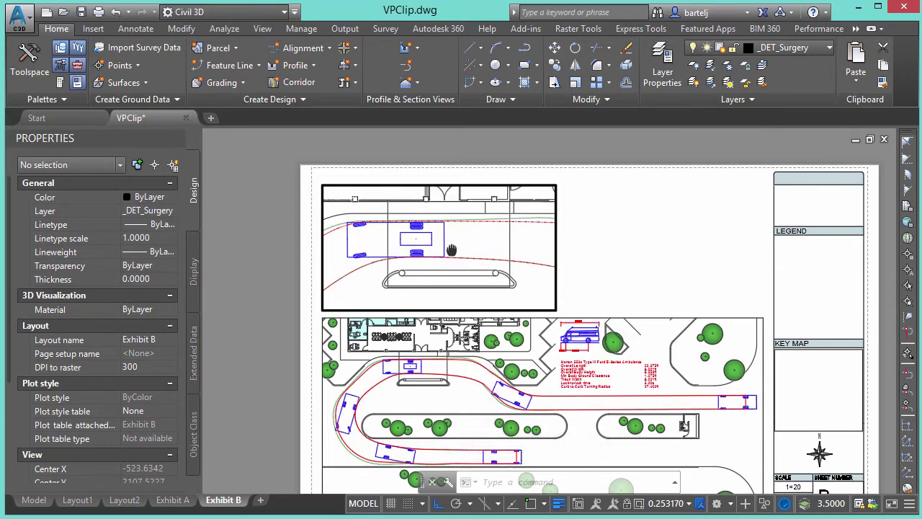
double_click(617, 249)
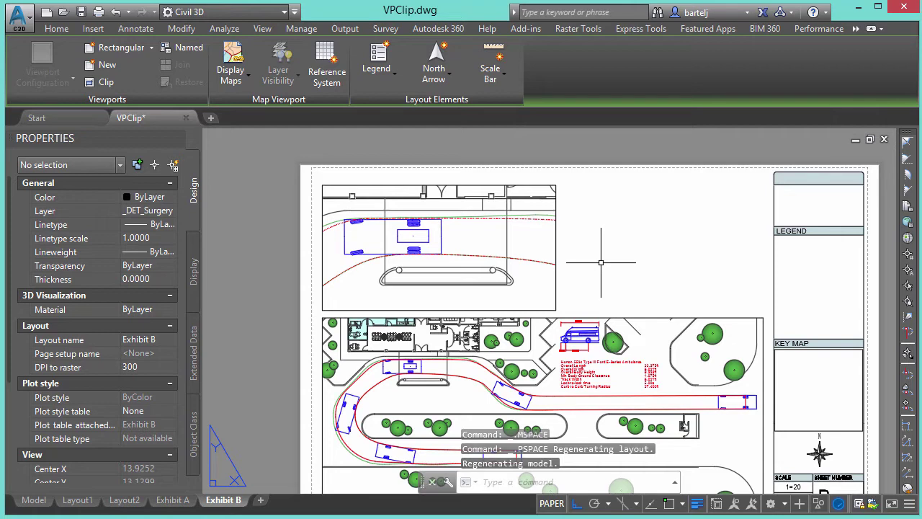
middle_drag(601, 263, 597, 224)
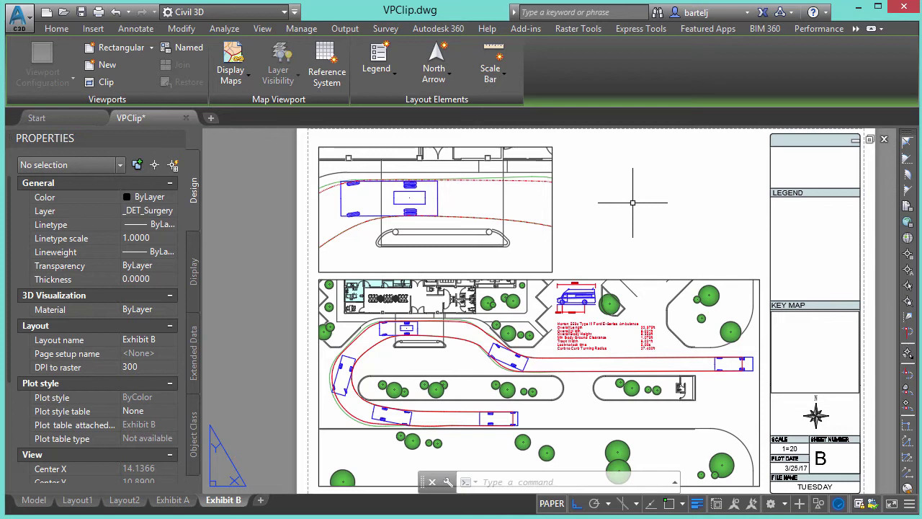
Step: Draw an ellipse from the detail viewport's left edge to its right edge, sized to fill it
text(e)
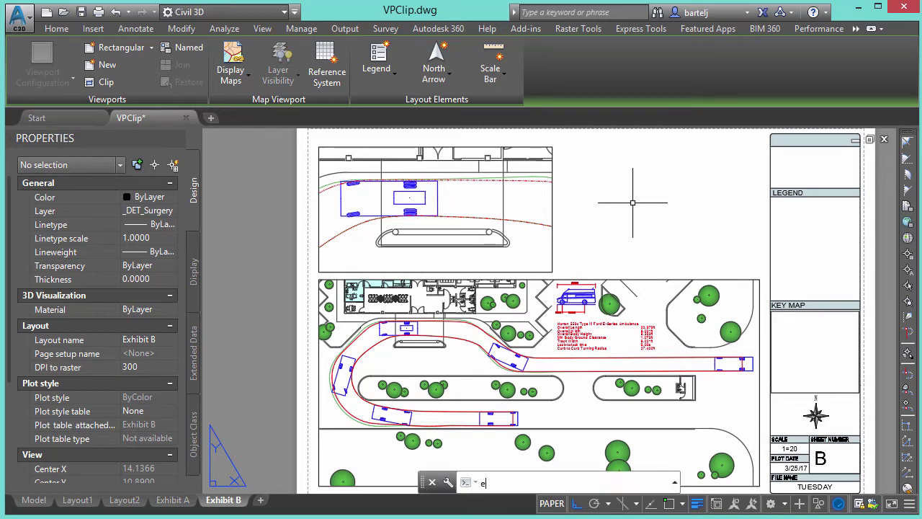
text(llipse)
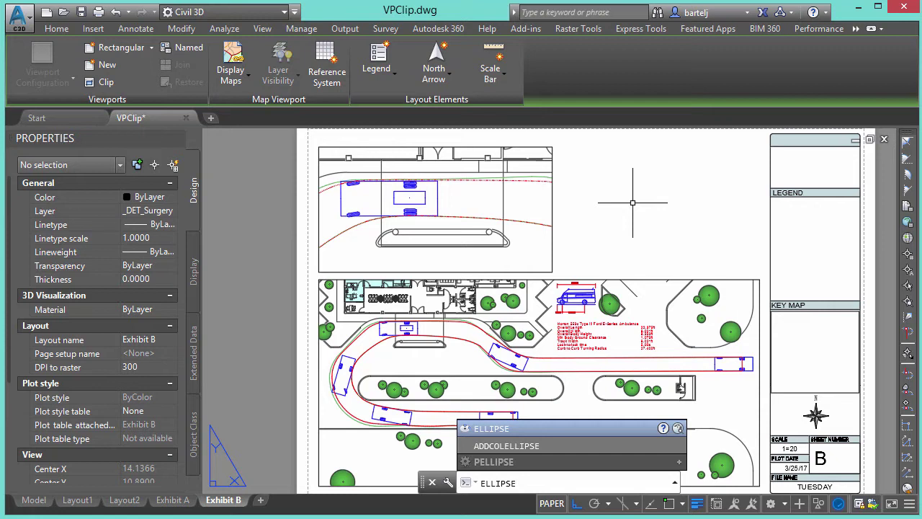
key(Return)
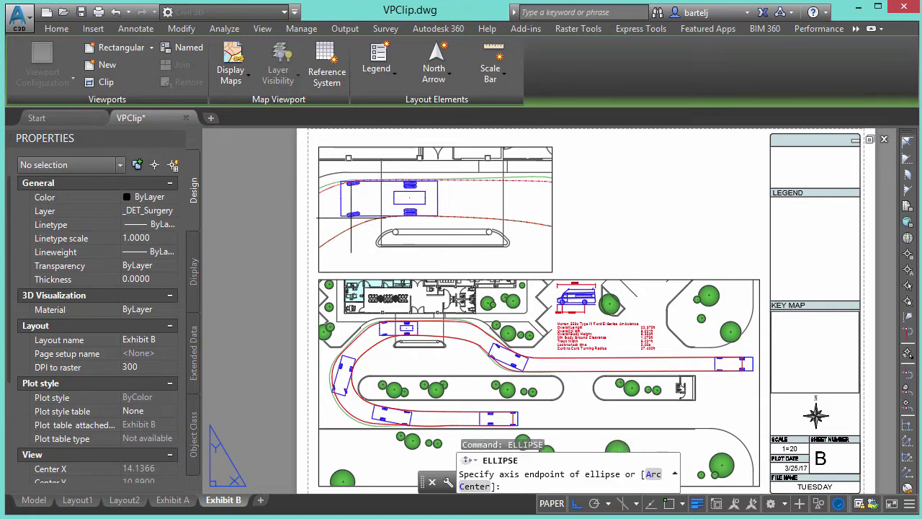
click(319, 214)
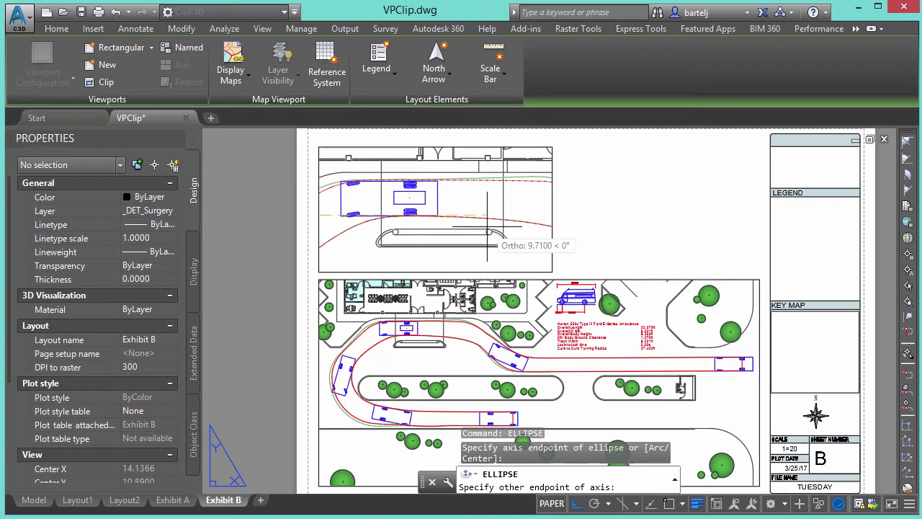
click(550, 219)
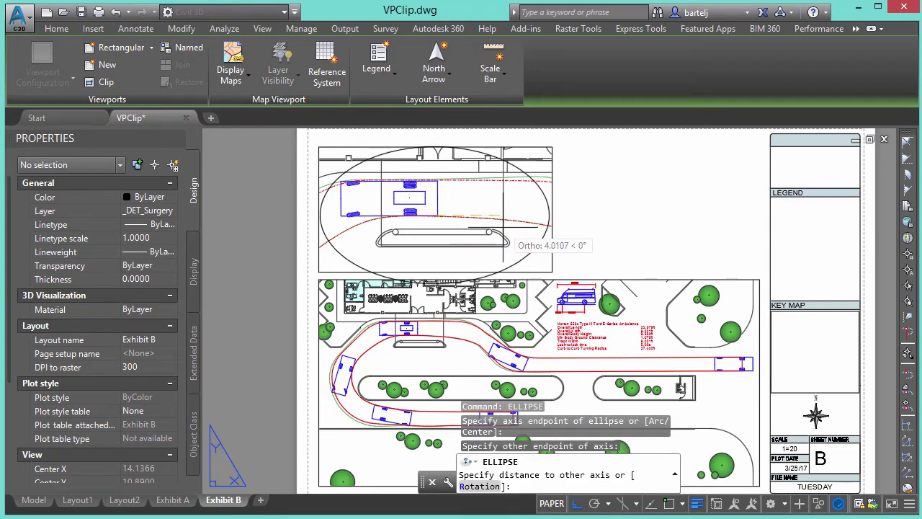
click(503, 229)
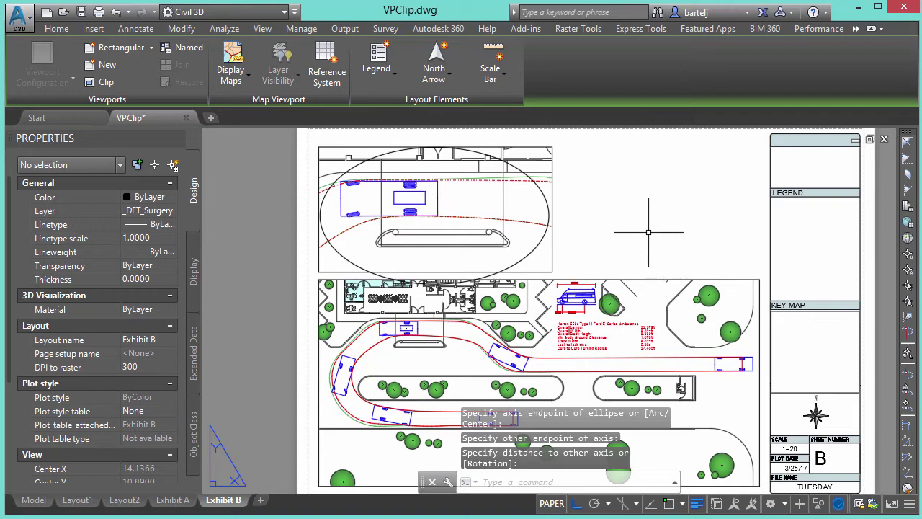
text(co)
key(Return)
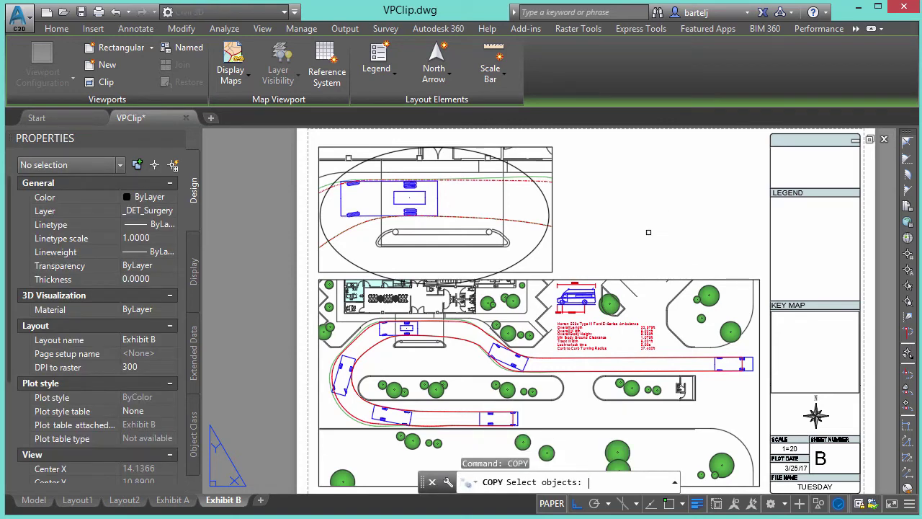
Step: Copy the ellipse down onto the main plan
click(547, 202)
key(Return)
click(603, 181)
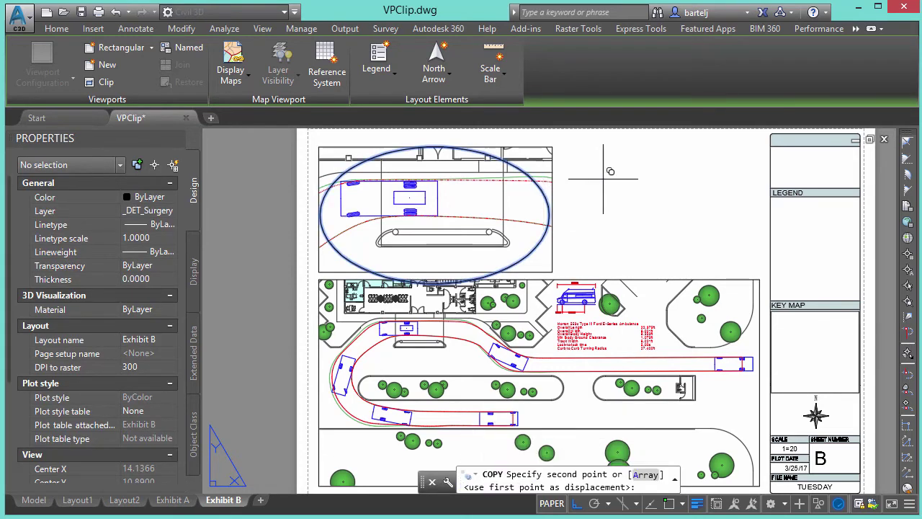
click(600, 253)
key(Escape)
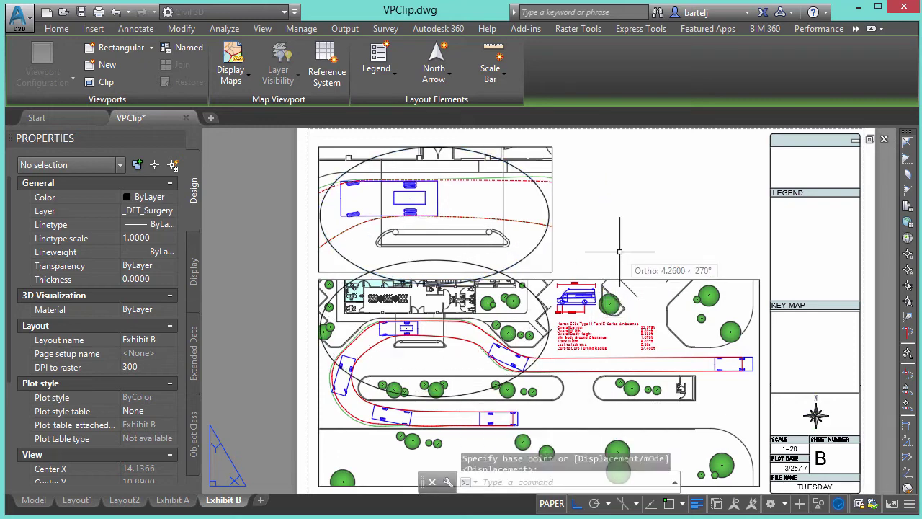
Step: Scale the lower ellipse copy down to circle the matching parking area
text(scal)
key(Return)
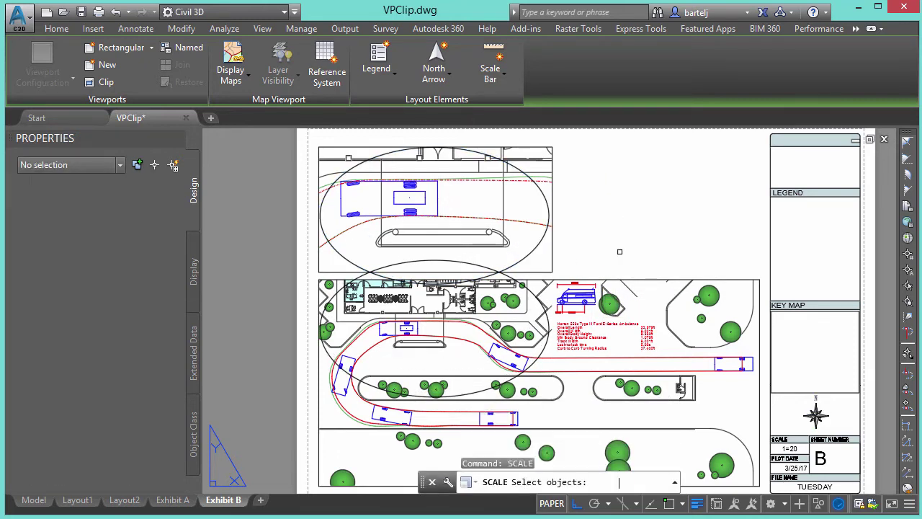
click(547, 310)
key(Return)
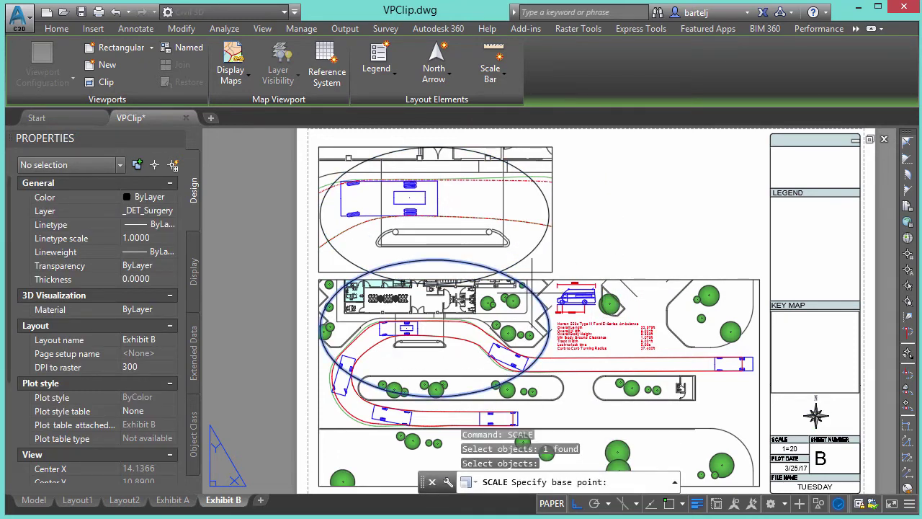
click(427, 333)
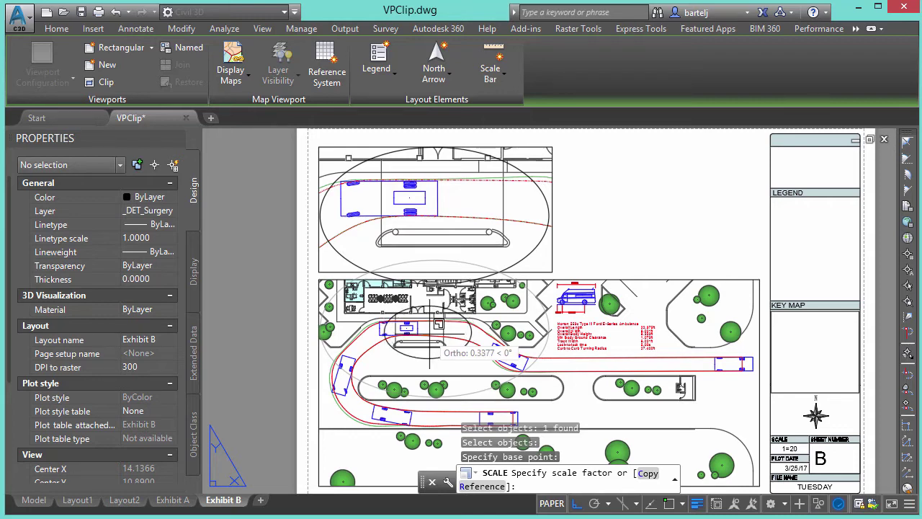
click(441, 324)
Step: Start moving the small ellipse but cancel, leaving it in place
text(m)
key(Return)
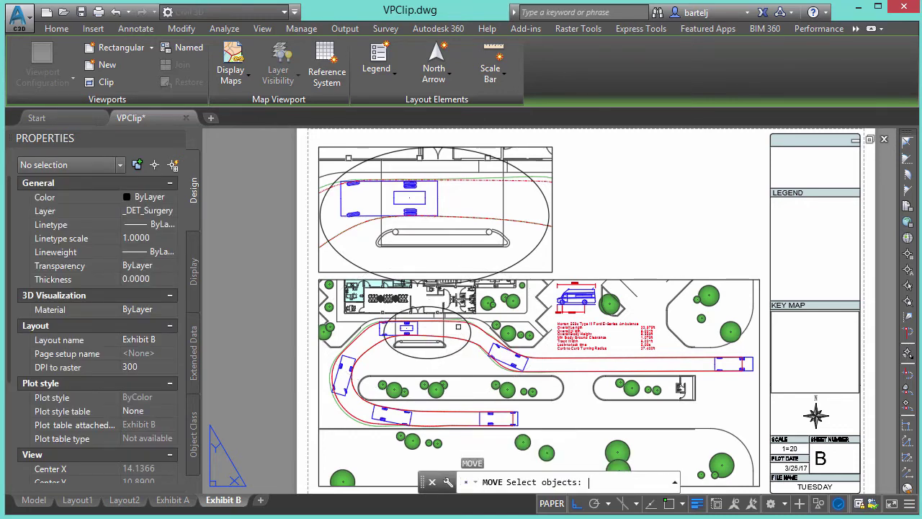
click(471, 336)
key(Return)
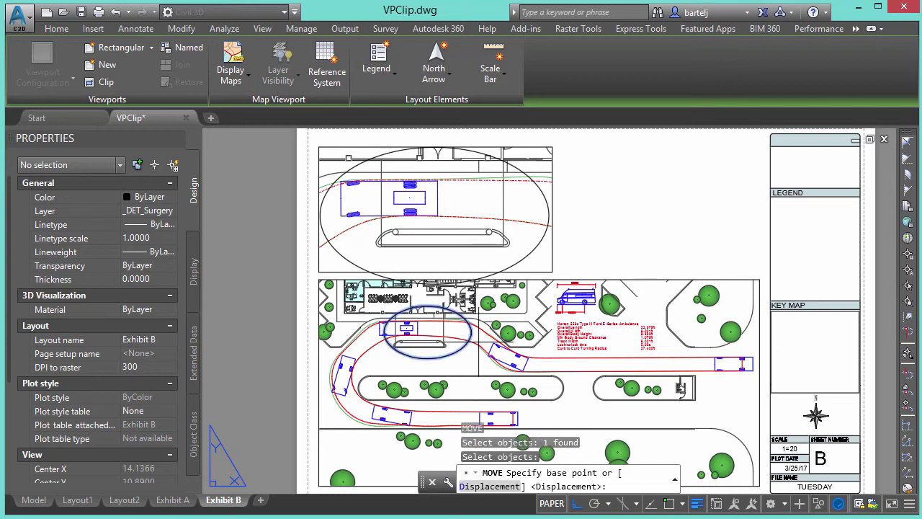
click(480, 340)
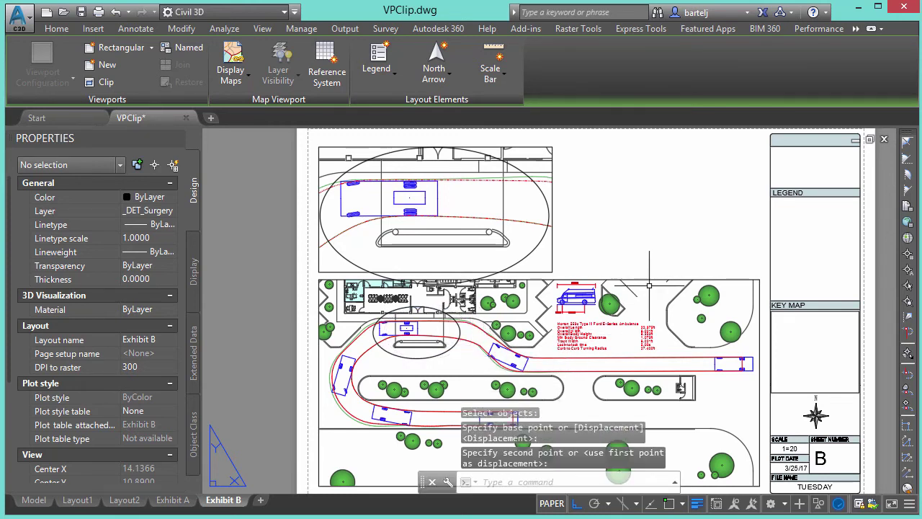
key(Escape)
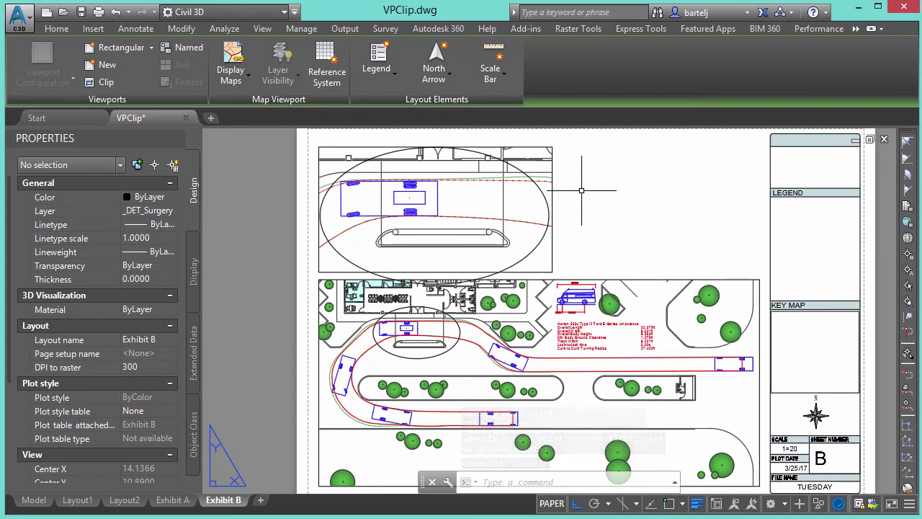
text(vpp)
Step: Clip the upper detail viewport to the large ellipse with VPCLIP
key(BackSpace)
text(clip)
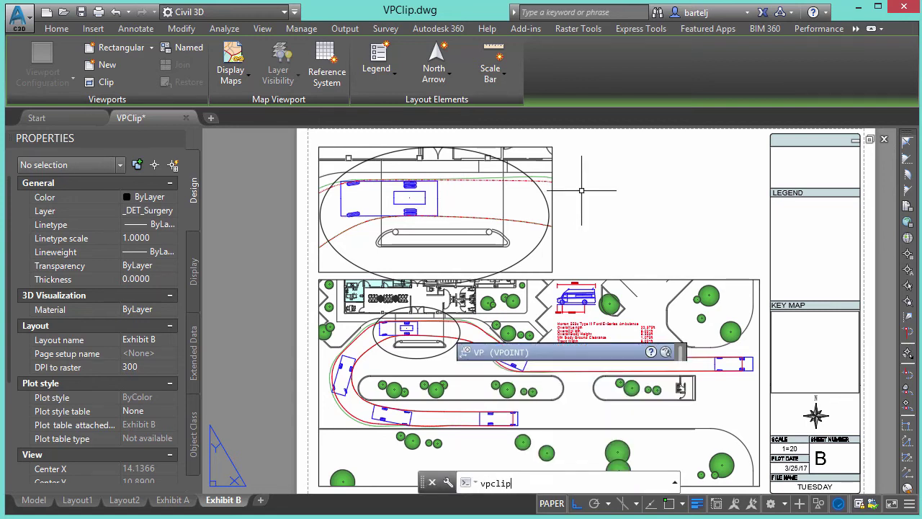
key(Return)
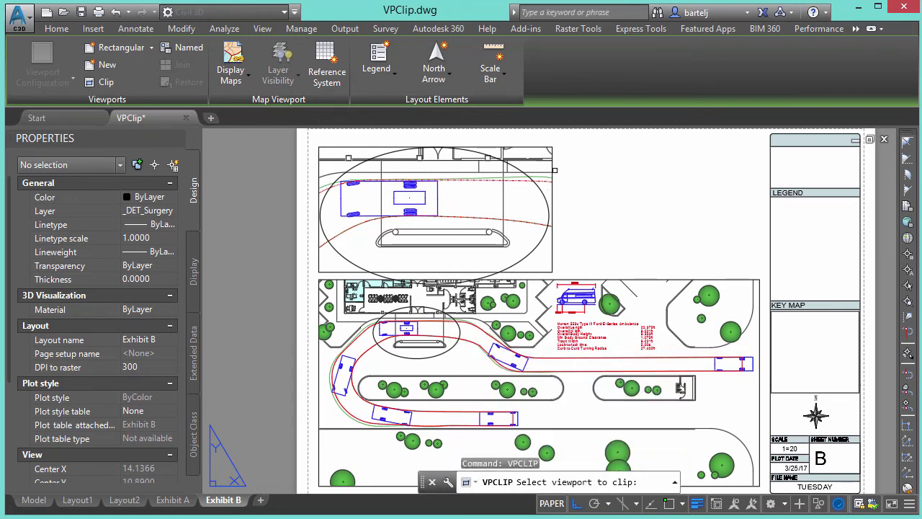
click(553, 170)
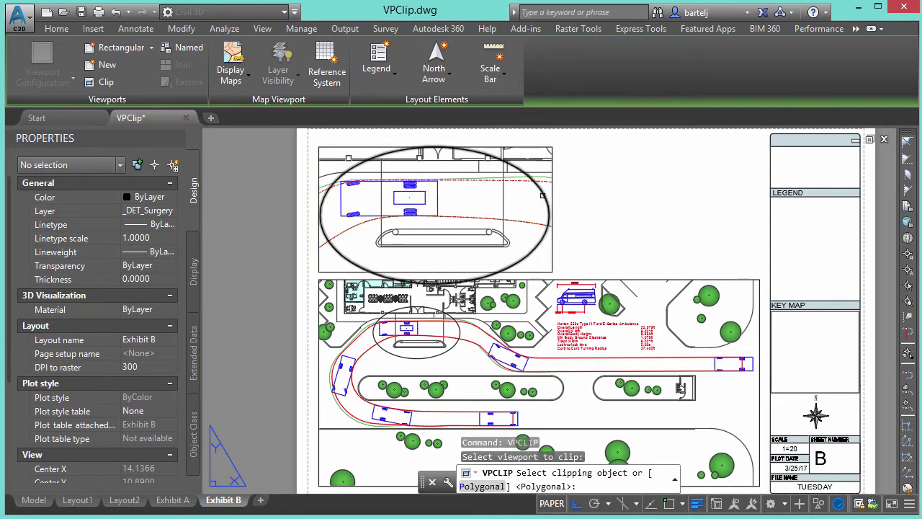
click(551, 209)
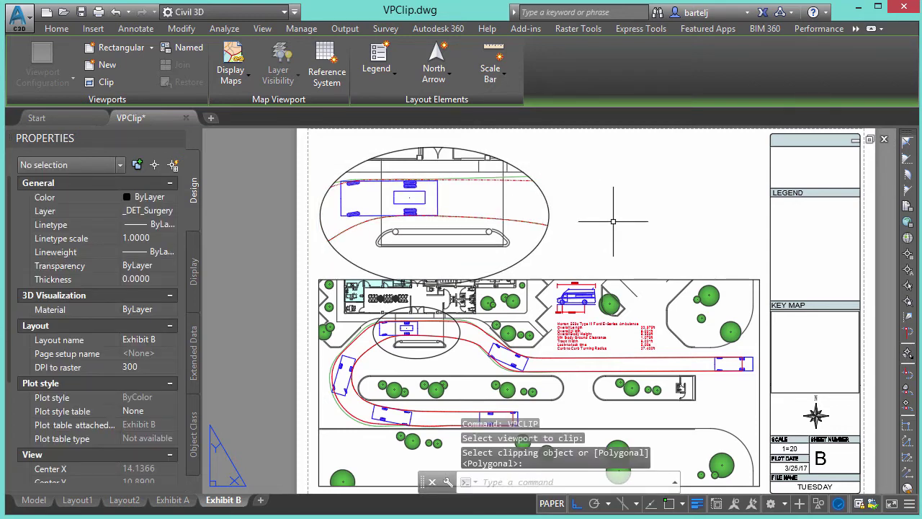
Step: Move the elliptical viewport slightly up on the sheet
text(m)
key(Return)
click(548, 209)
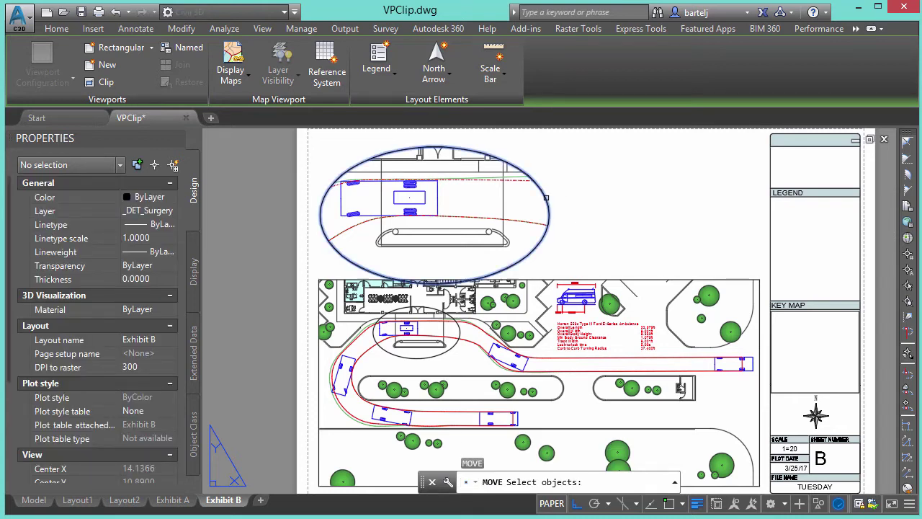
key(Return)
click(606, 221)
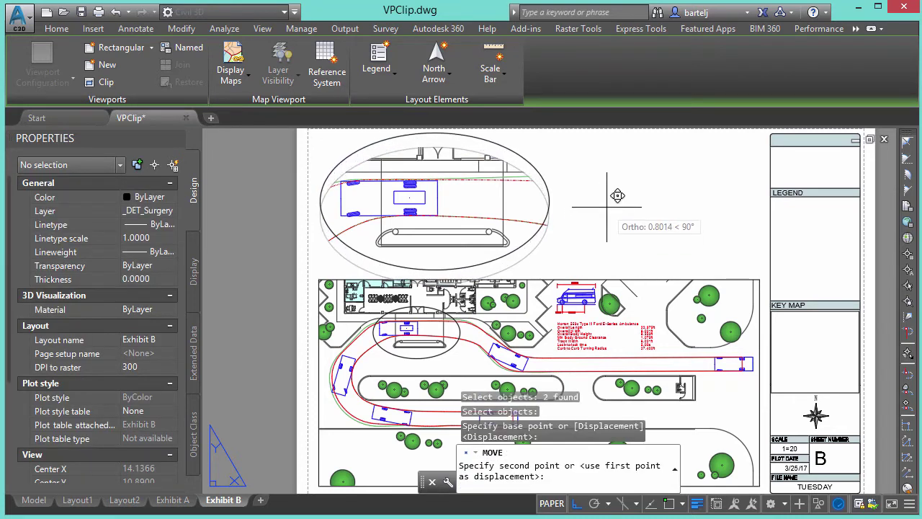
click(608, 208)
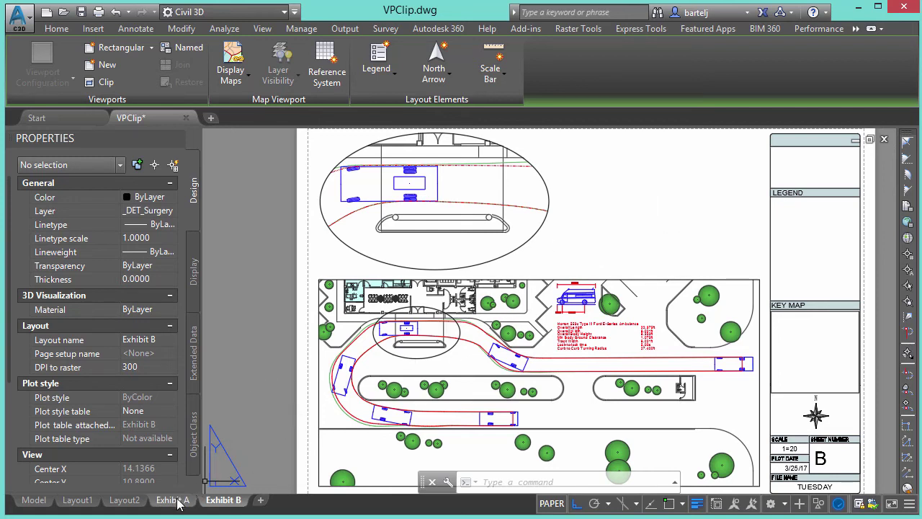
mouse_move(173, 499)
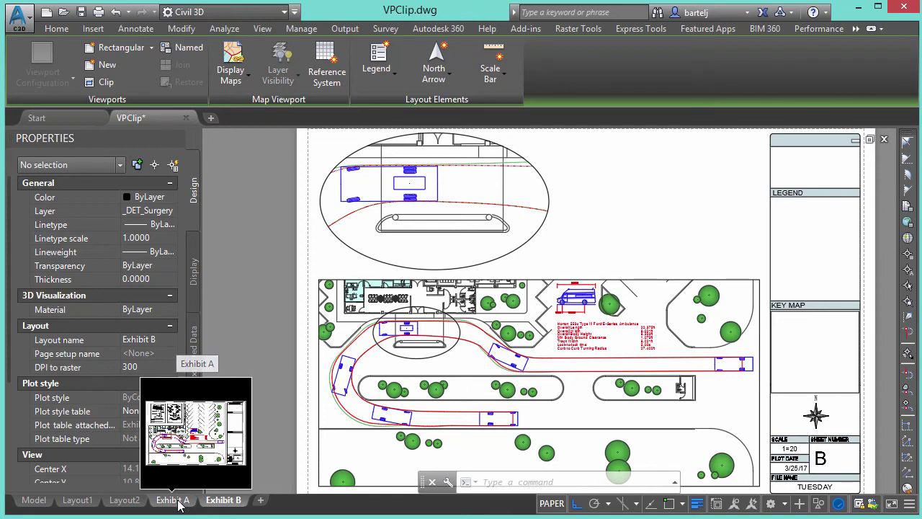
Step: Return to the Exhibit A layout sheet, leaving the finished Exhibit B layout
click(172, 500)
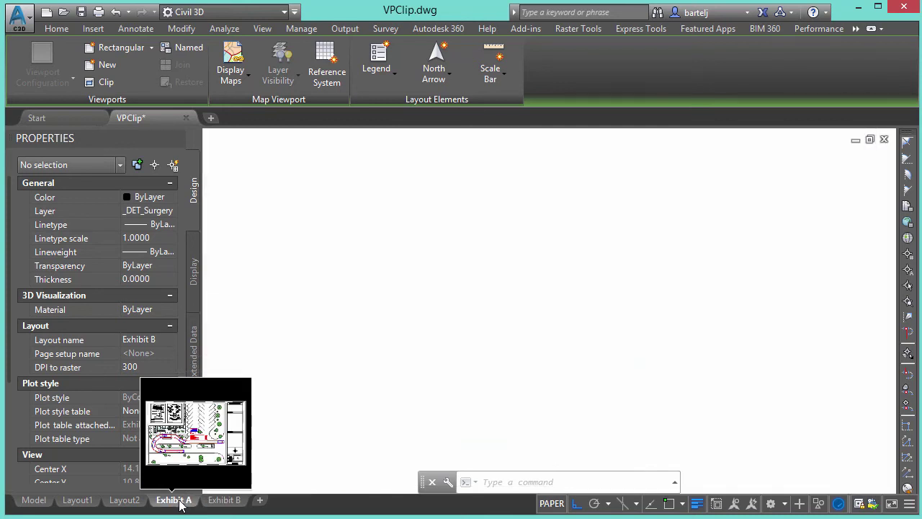